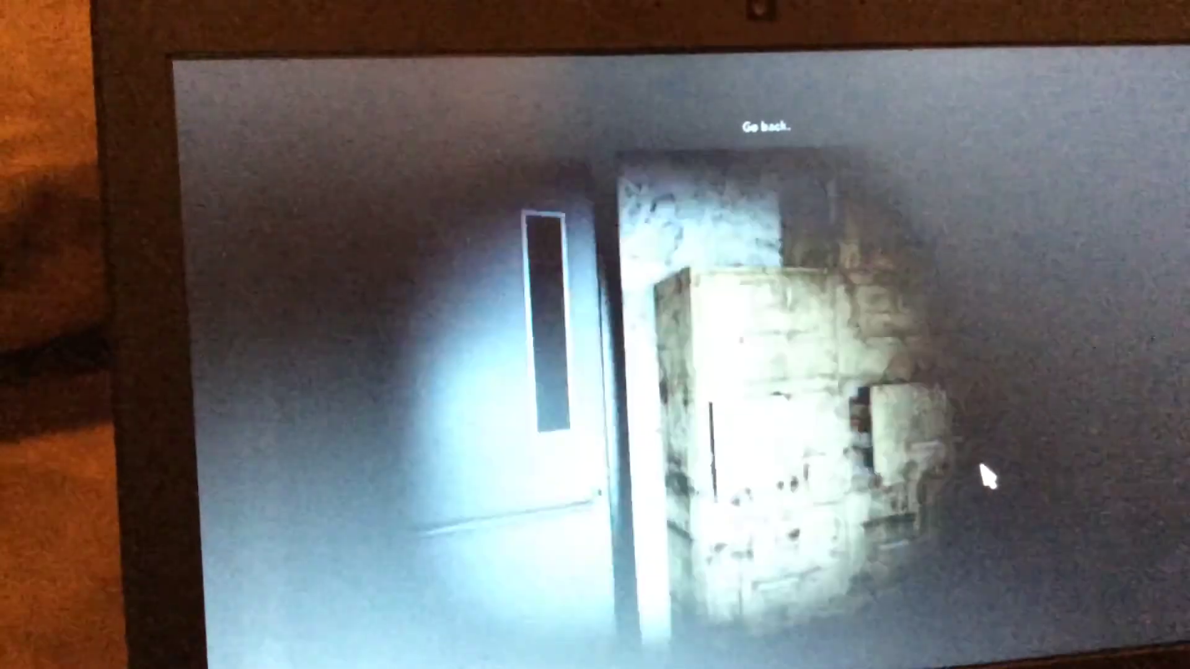
key(space)
- Bring up the facility room map over the night-vision view while Kevin Johnson's welcome call plays
key(Tab)
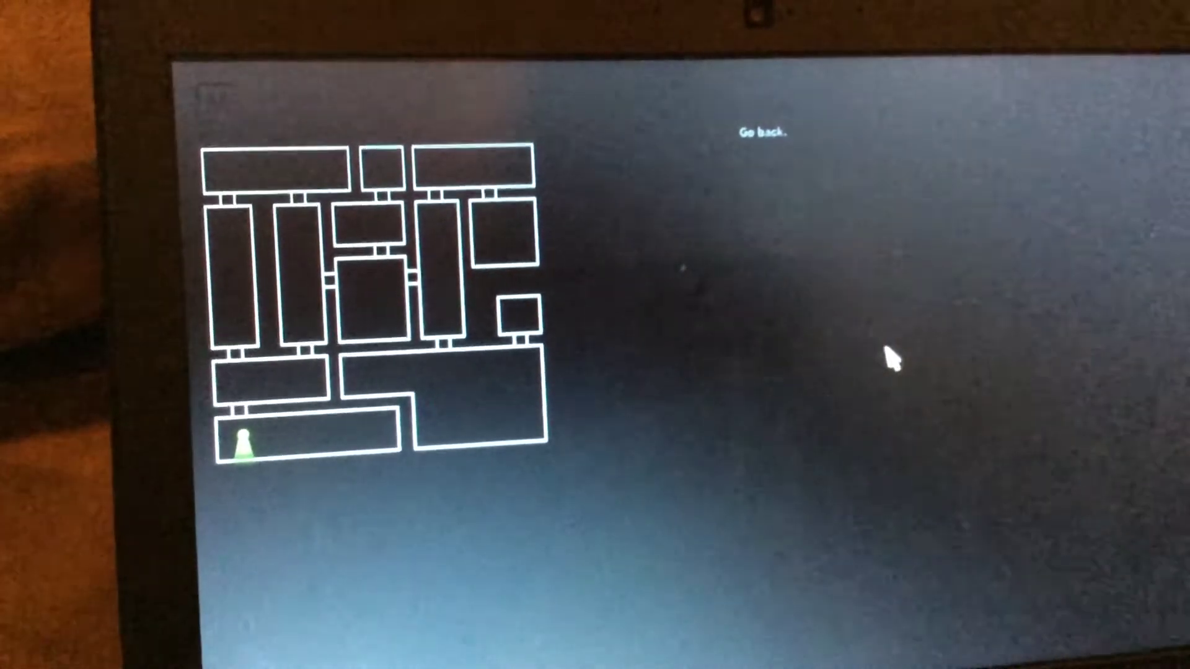
- Toggle the room map to return to the Security_System four-area overview
key(Tab)
key(Tab)
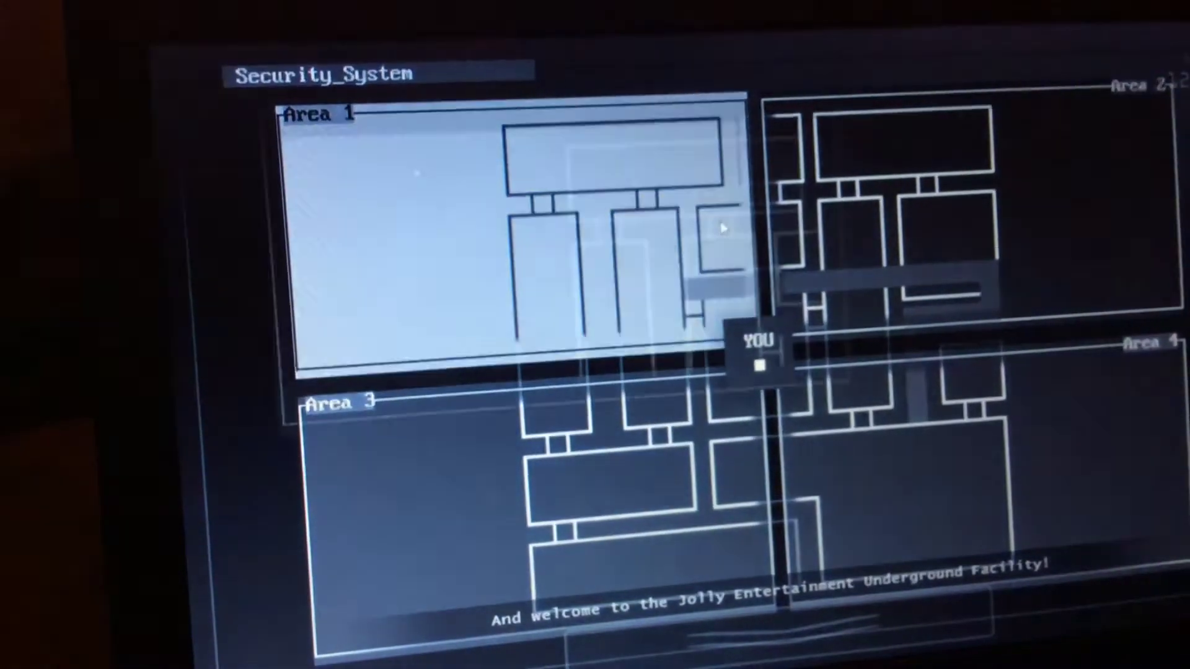
- Cycle Area 1's cameras CAM_1 to CAM_3, then return to the area overview
click(722, 228)
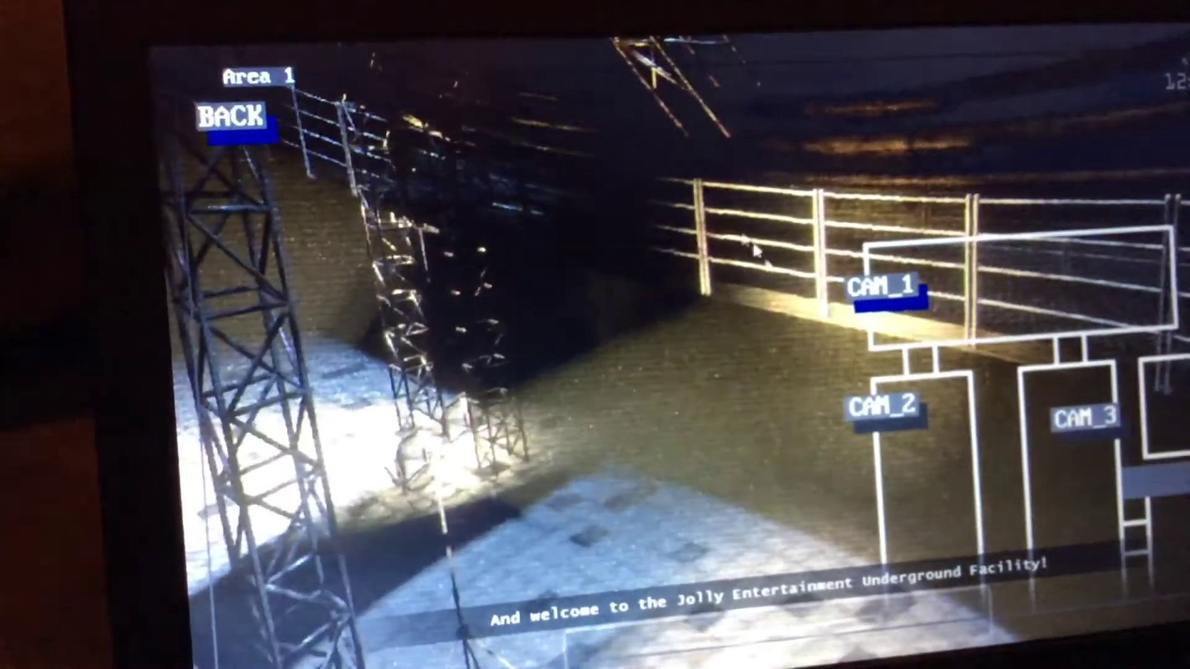
click(879, 403)
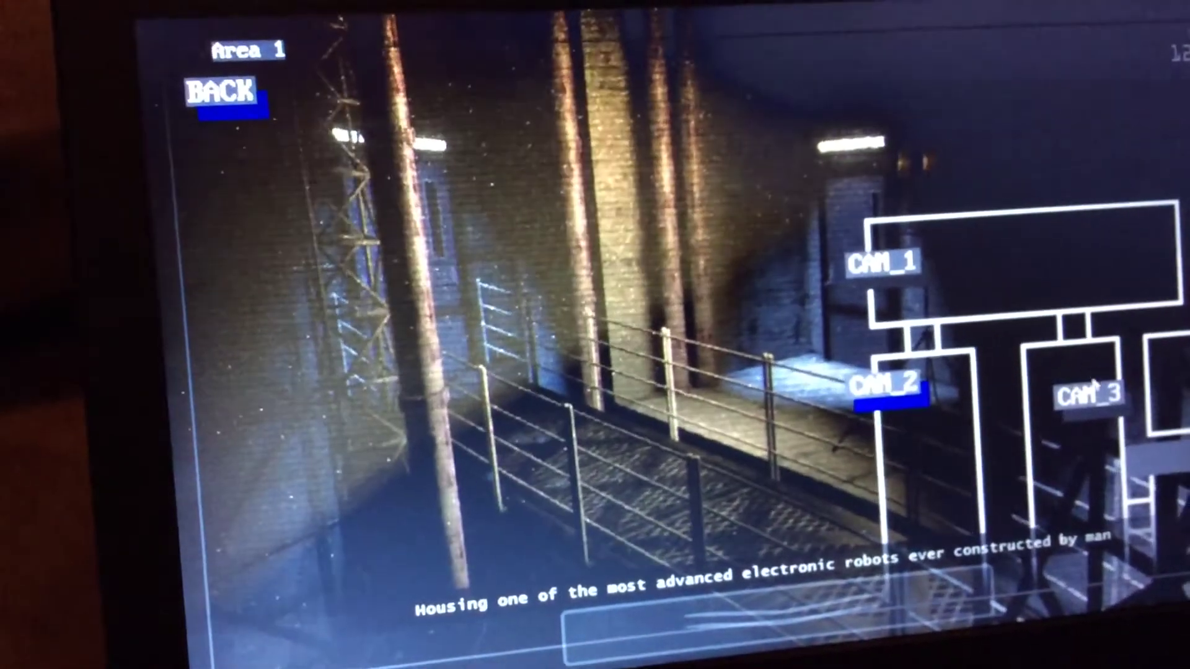
click(1089, 393)
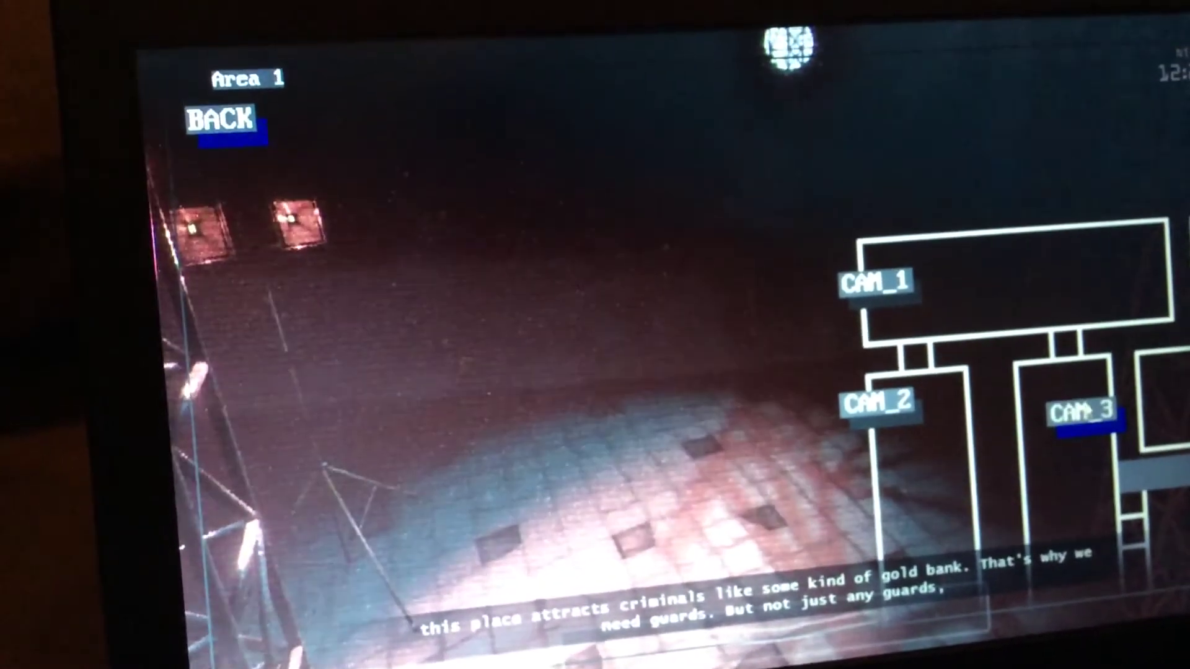
click(881, 400)
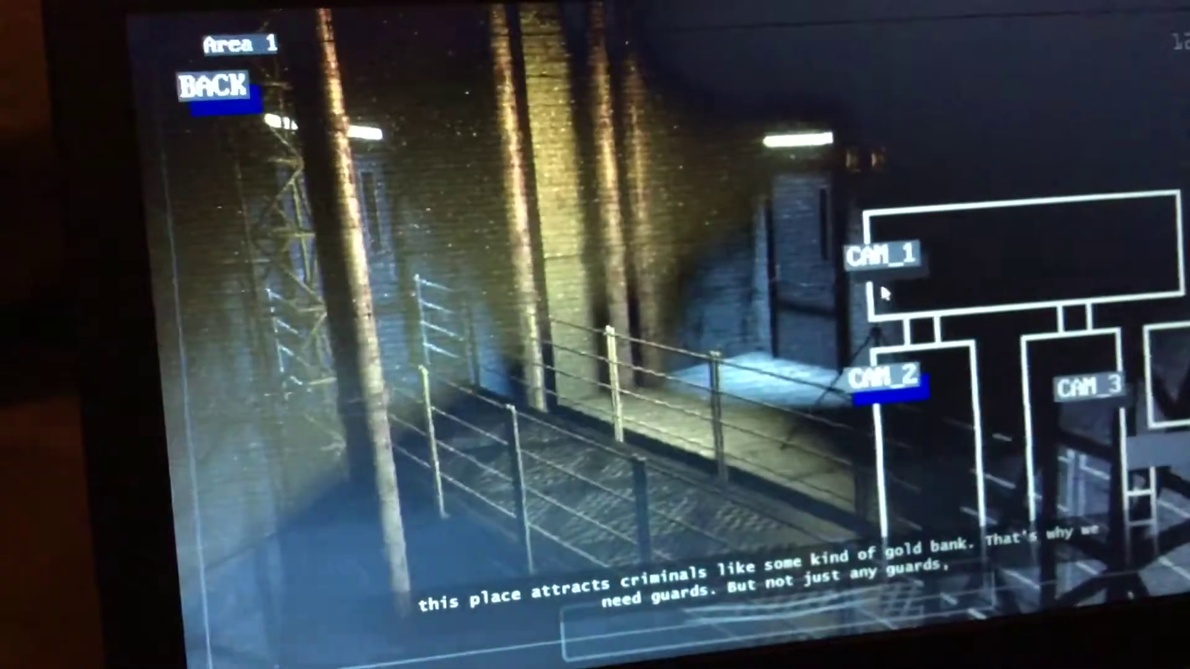
click(885, 268)
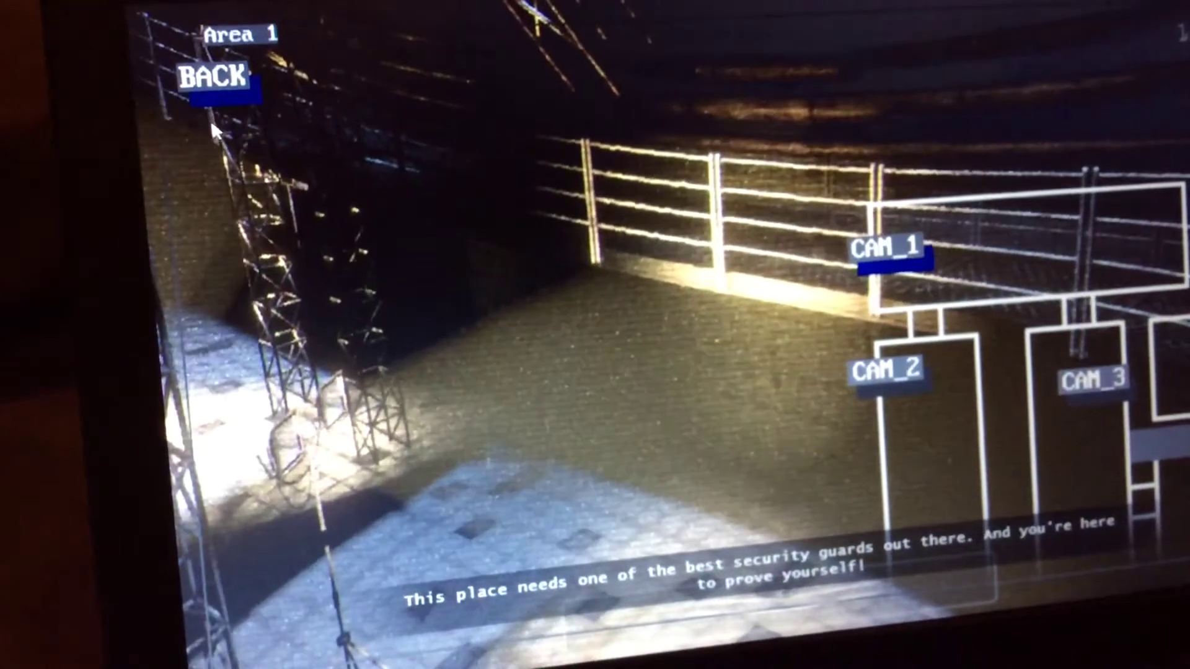
click(221, 83)
- Check Area 2's CAM_5 and CAM_6 and an Area 3 camera, then open Area 4's feeds
click(976, 186)
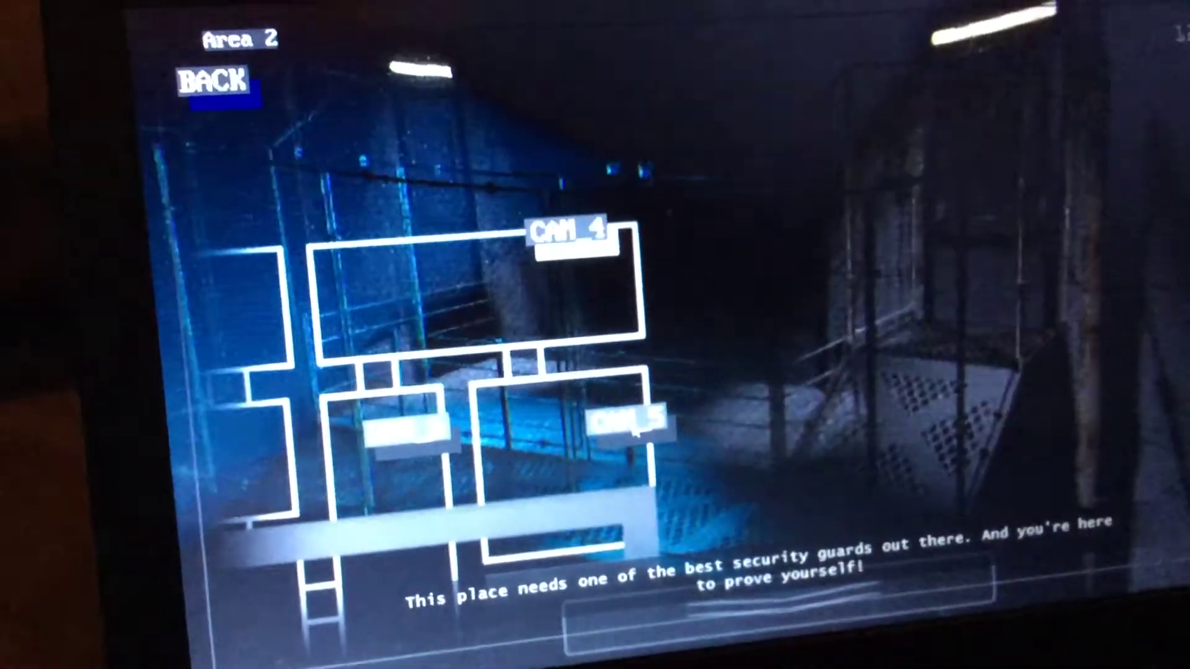
click(617, 421)
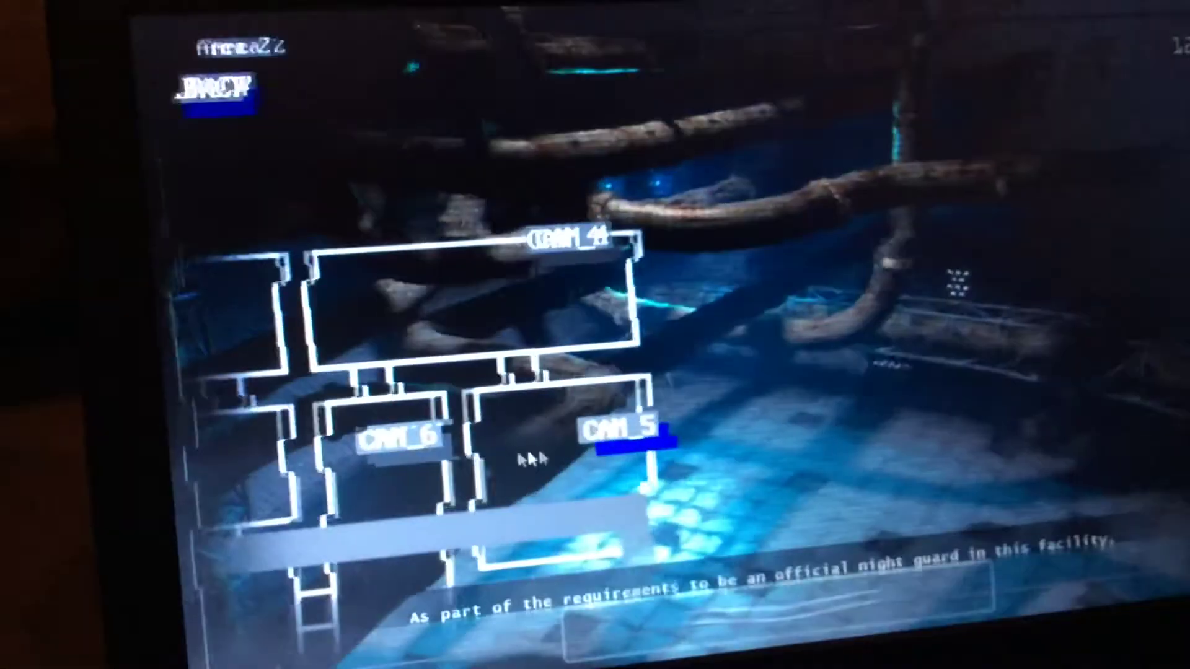
click(409, 438)
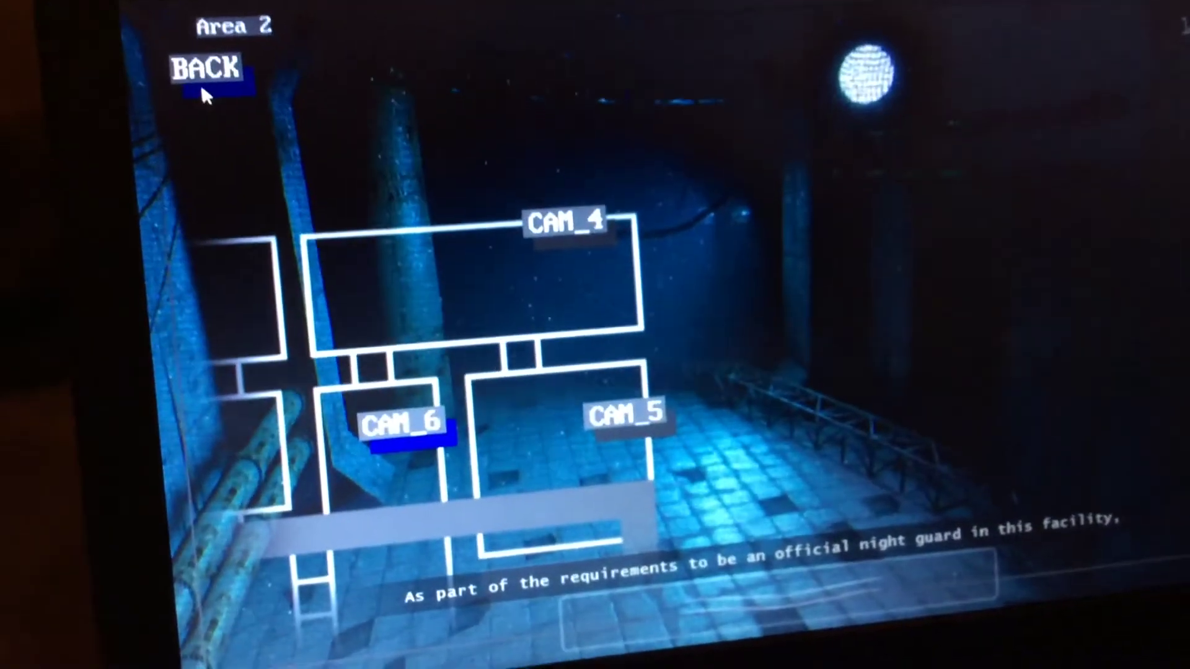
click(200, 48)
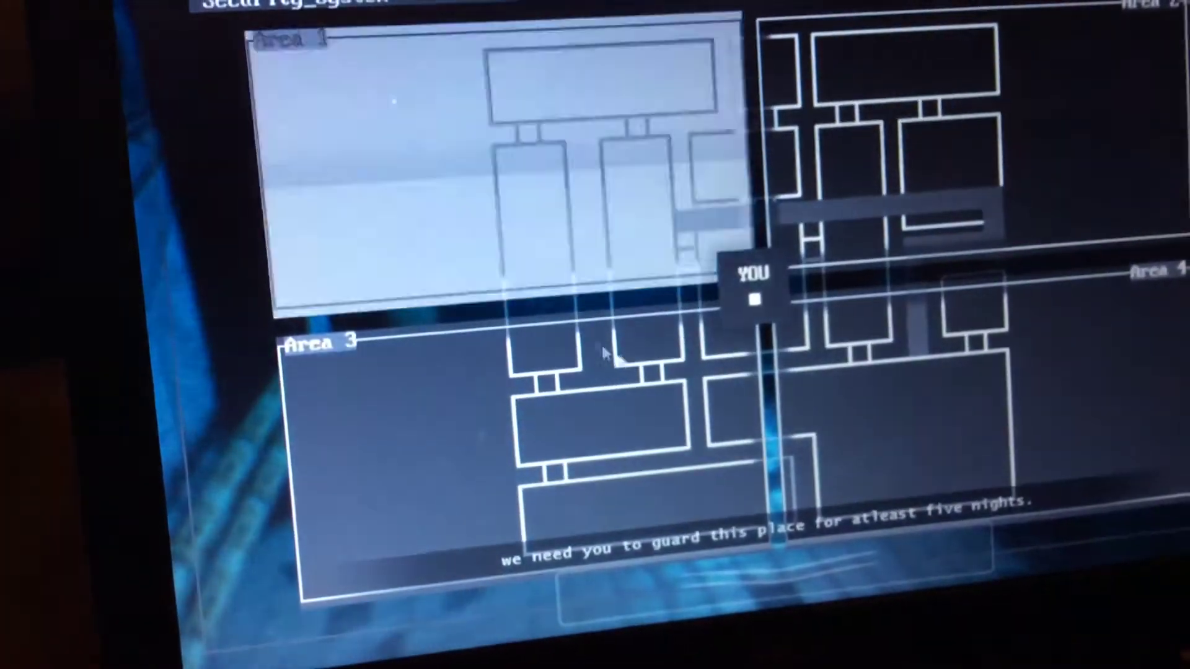
click(621, 367)
click(883, 32)
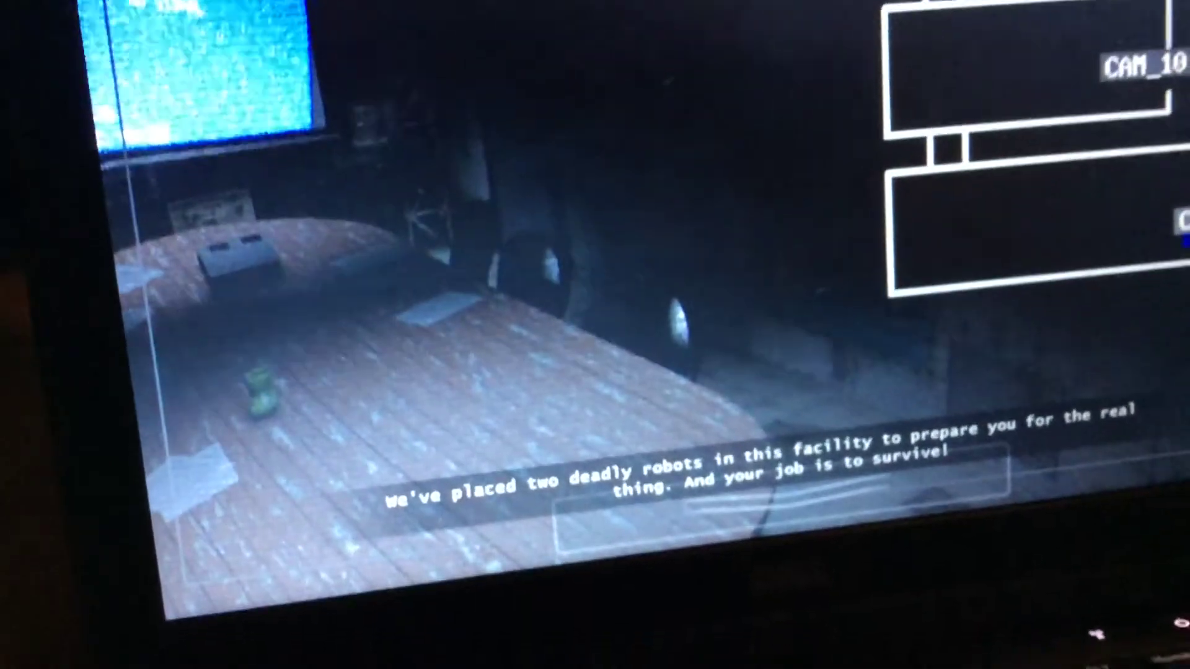
click(196, 48)
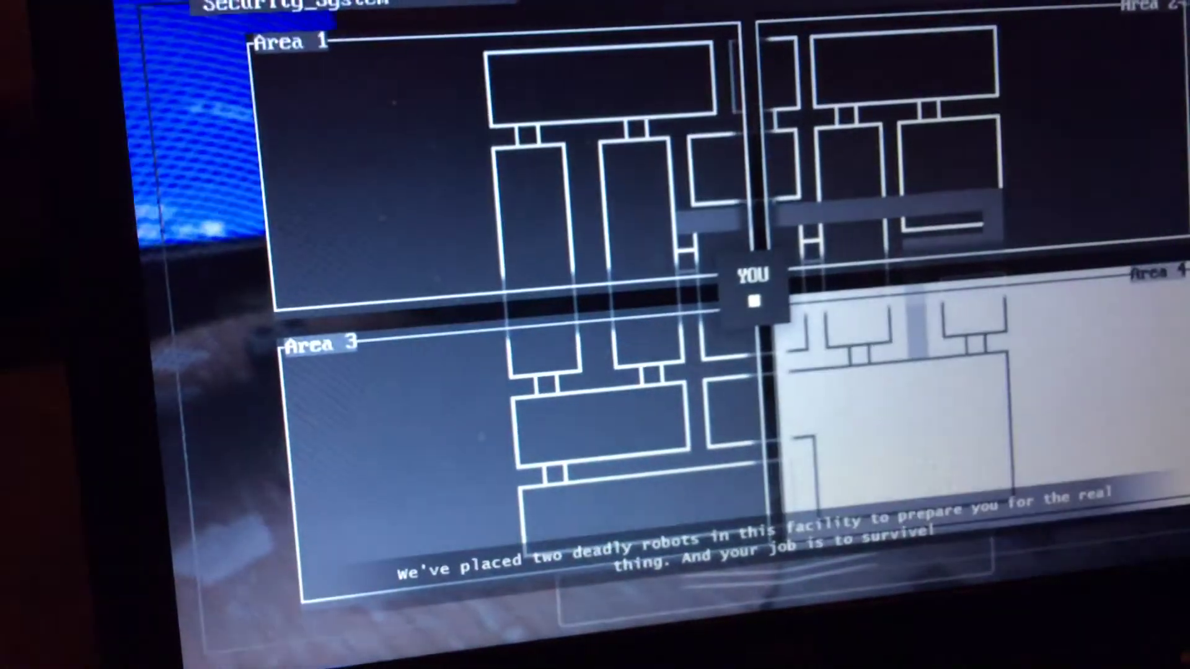
click(900, 451)
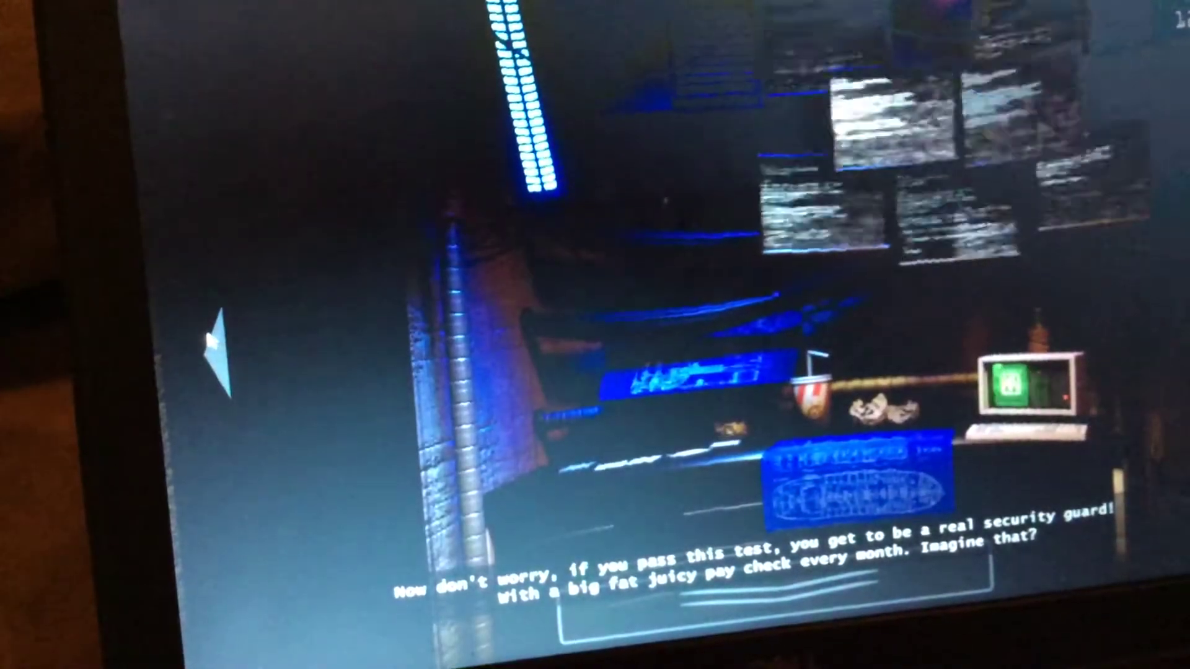
- Face the back control panel and view its RADAR, JAMMER and MAINTENANCE pages
click(222, 351)
click(772, 103)
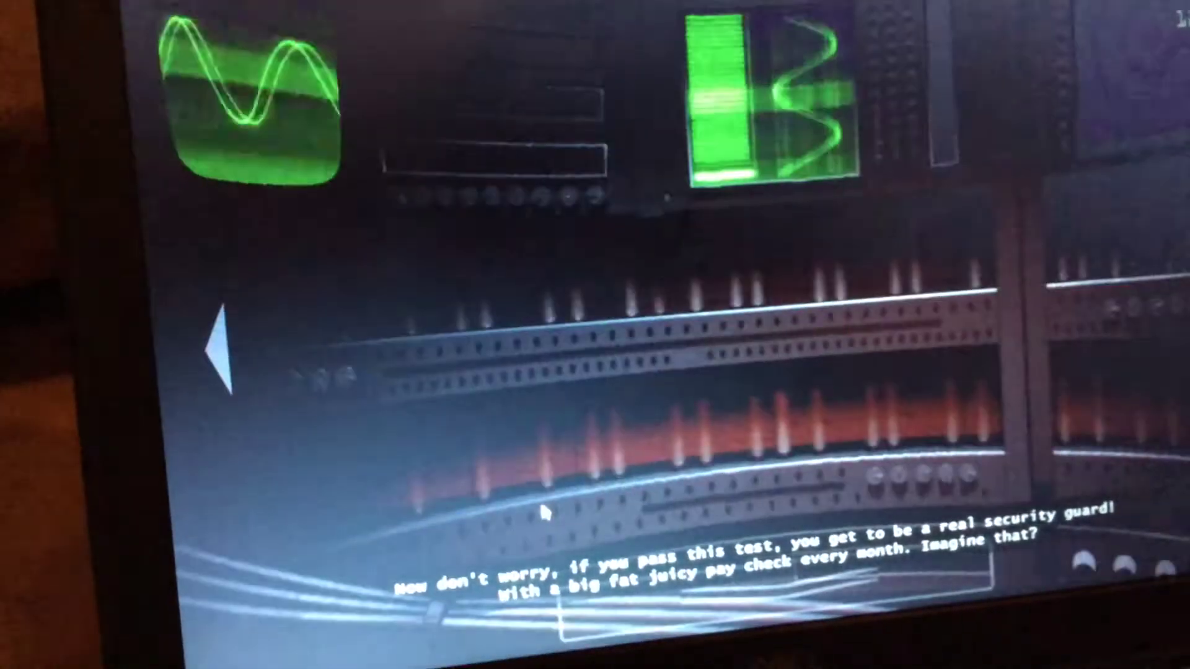
click(772, 102)
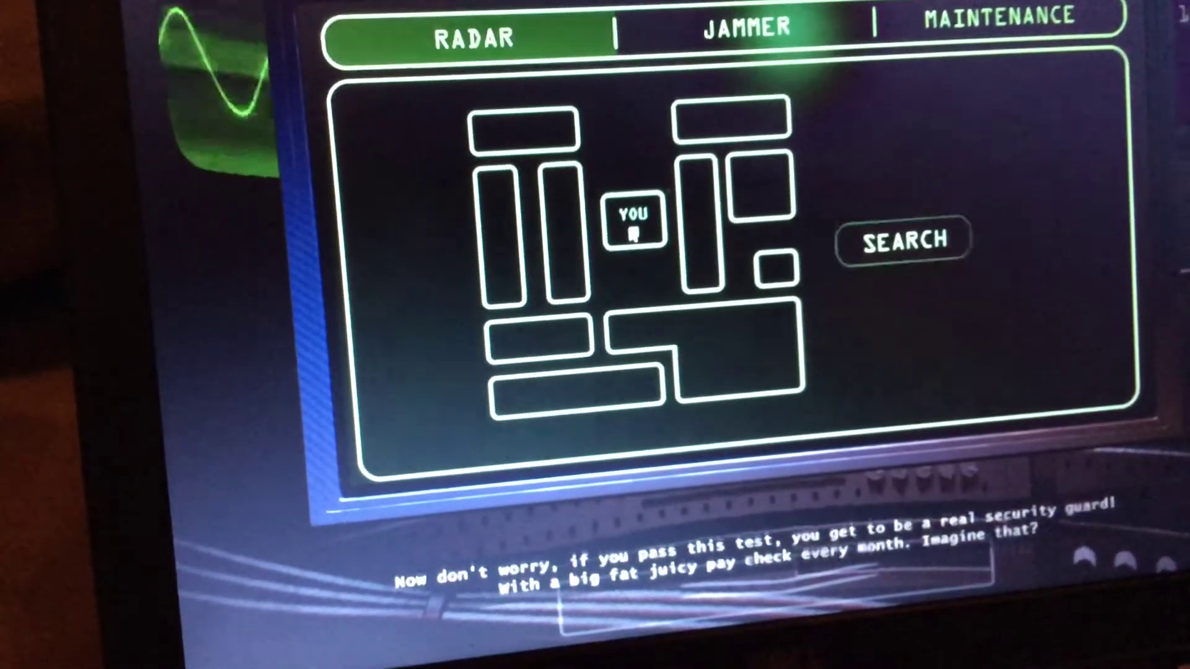
click(773, 28)
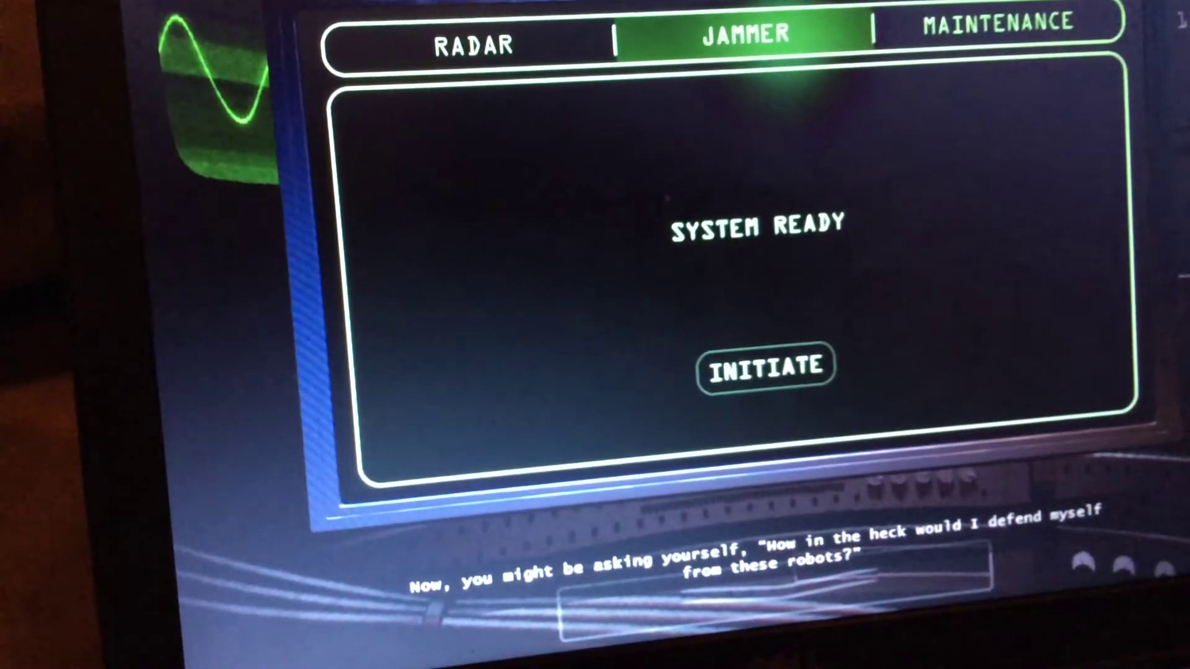
click(993, 26)
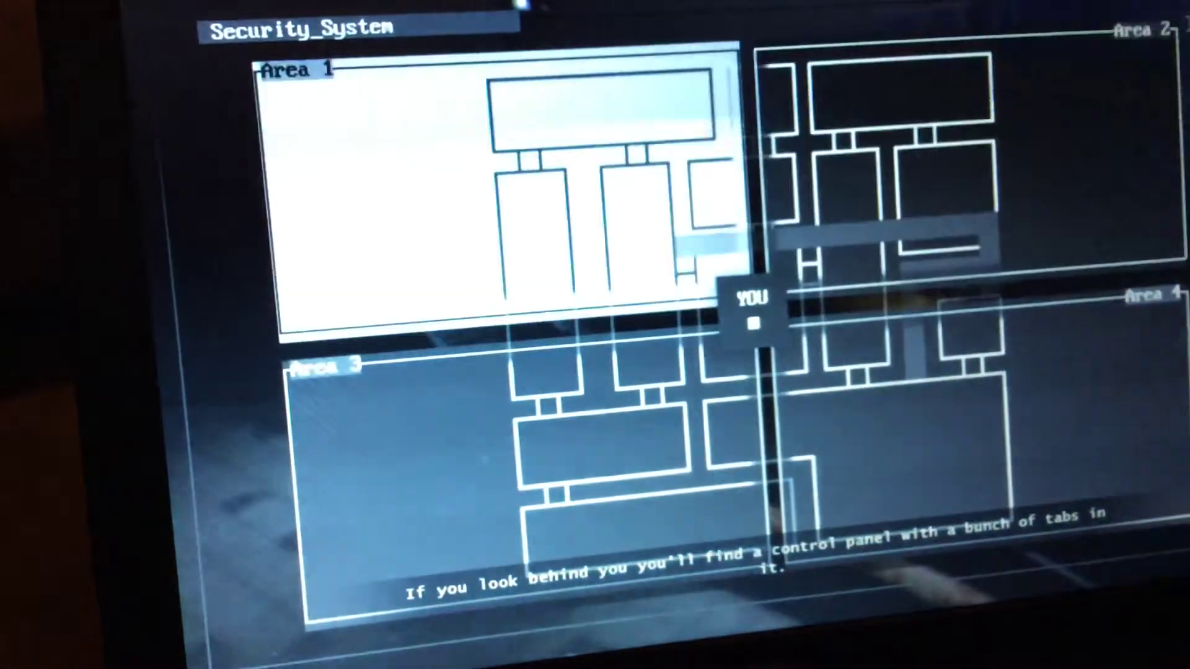
- Check Area 1's CAM_1 and return to the area overview
click(615, 169)
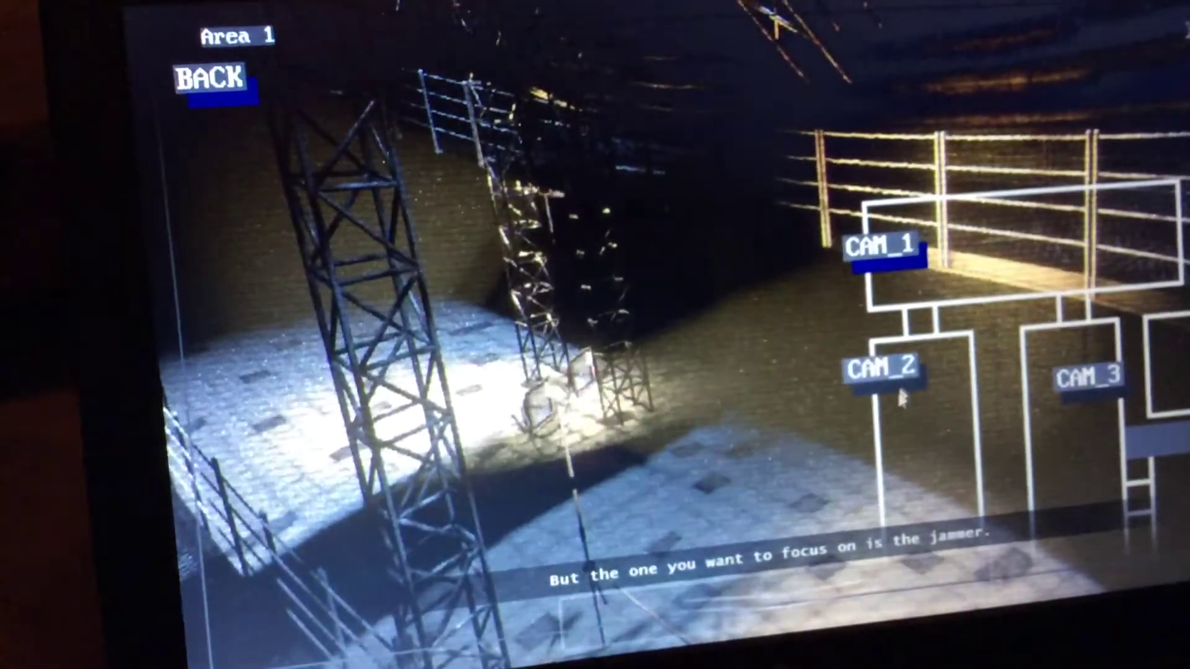
click(880, 247)
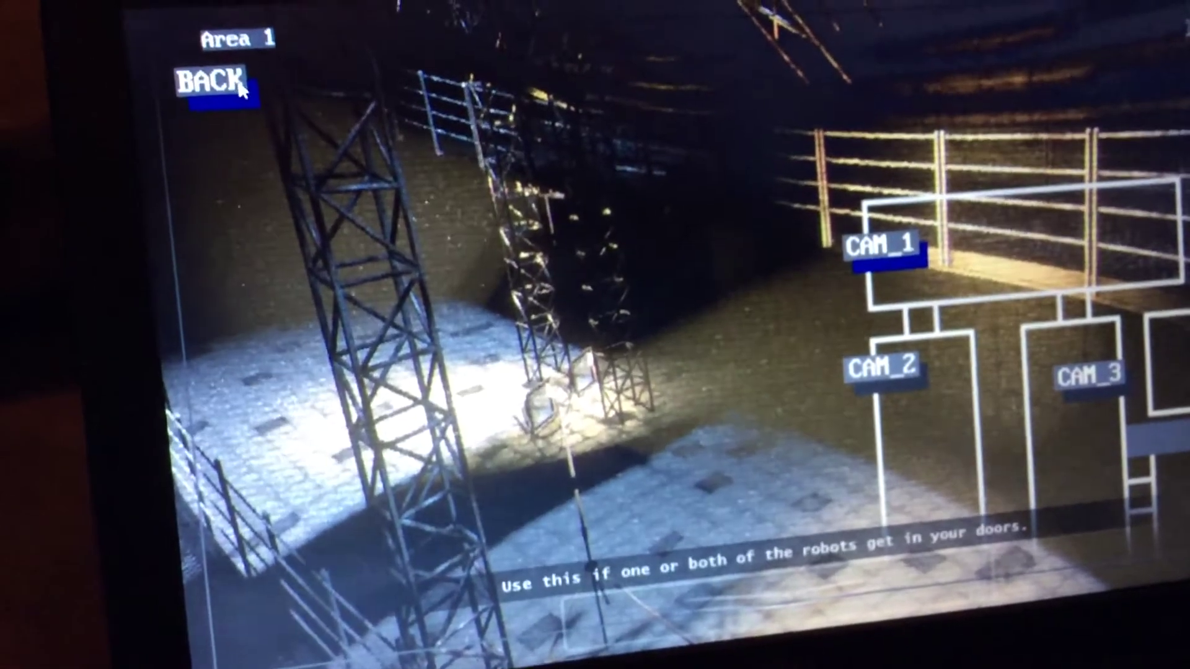
click(216, 78)
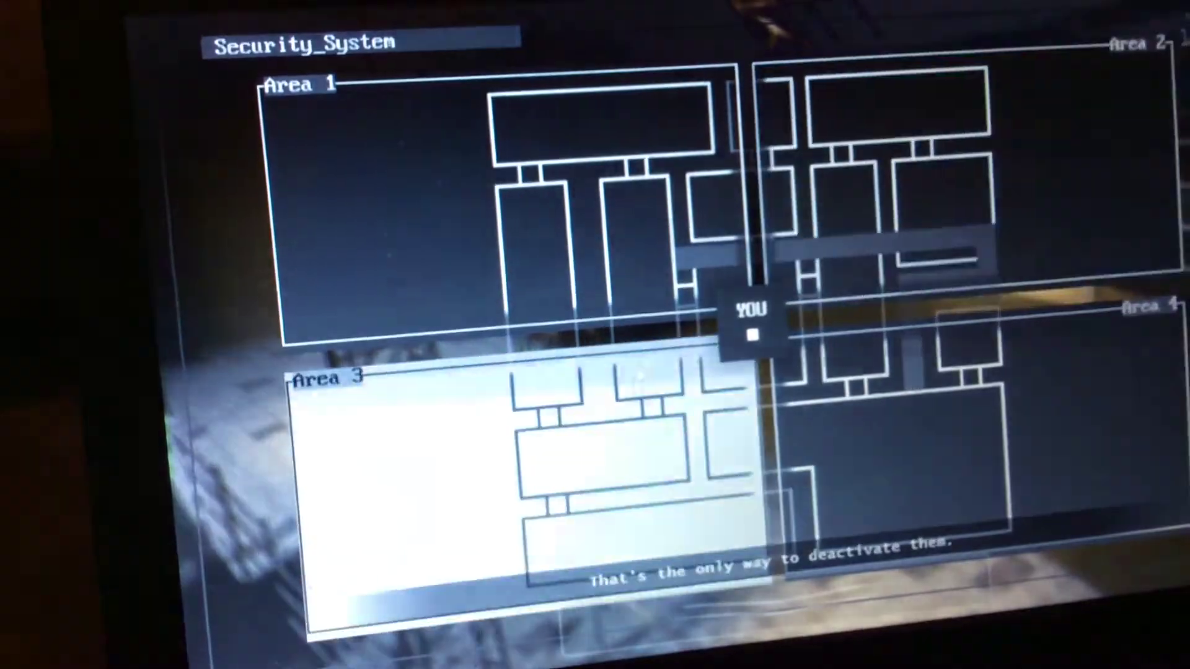
- View Area 3's rooms, including CAM_10 and CAM_11's projector meeting room
click(640, 396)
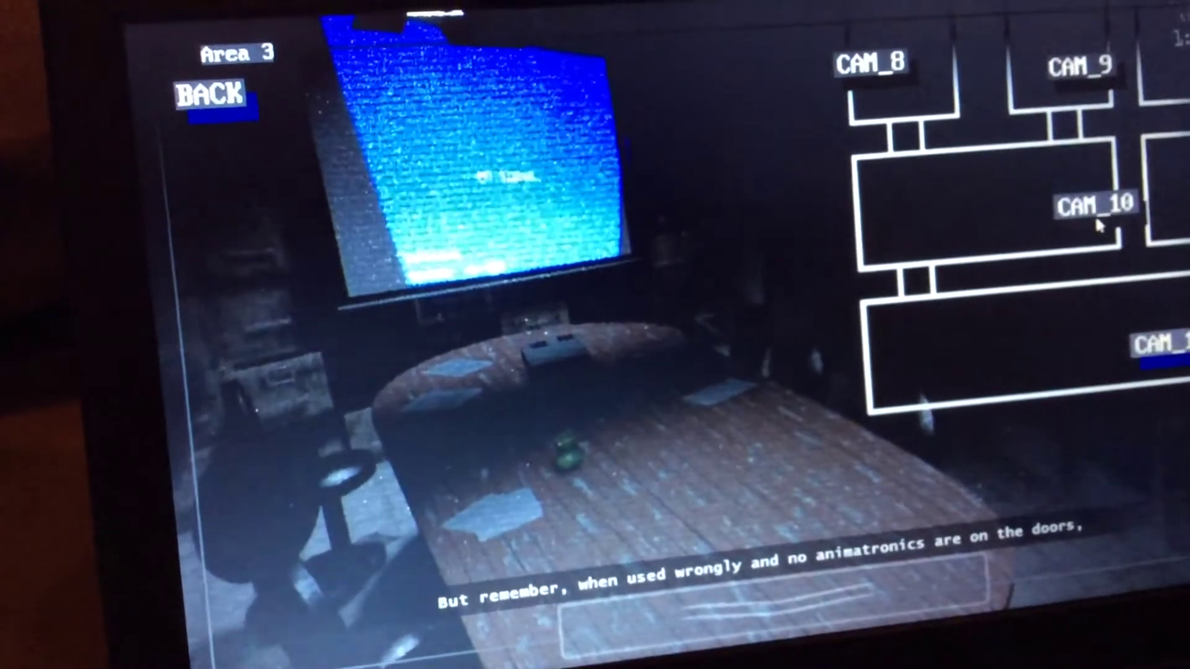
click(1097, 205)
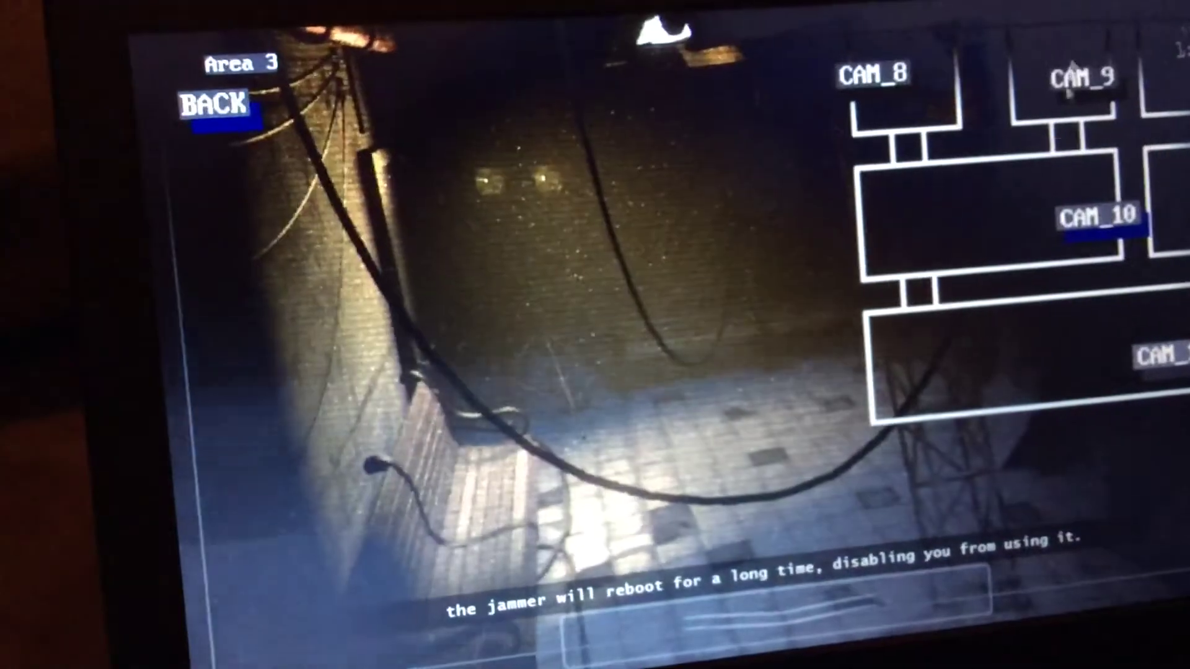
click(874, 72)
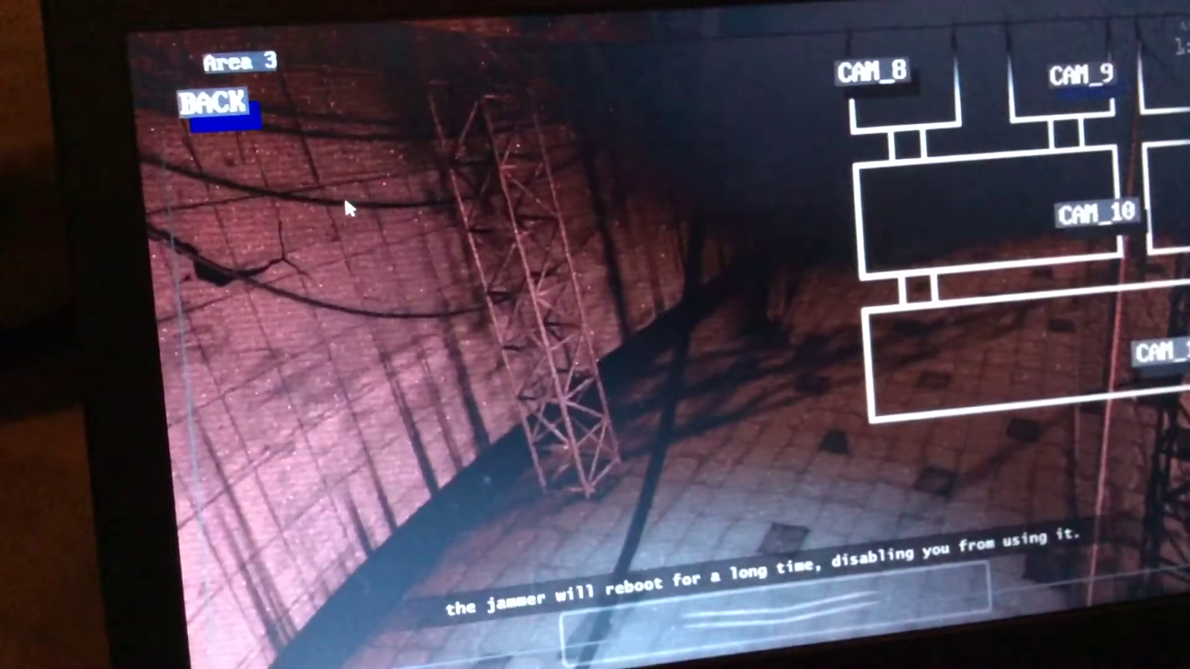
click(214, 104)
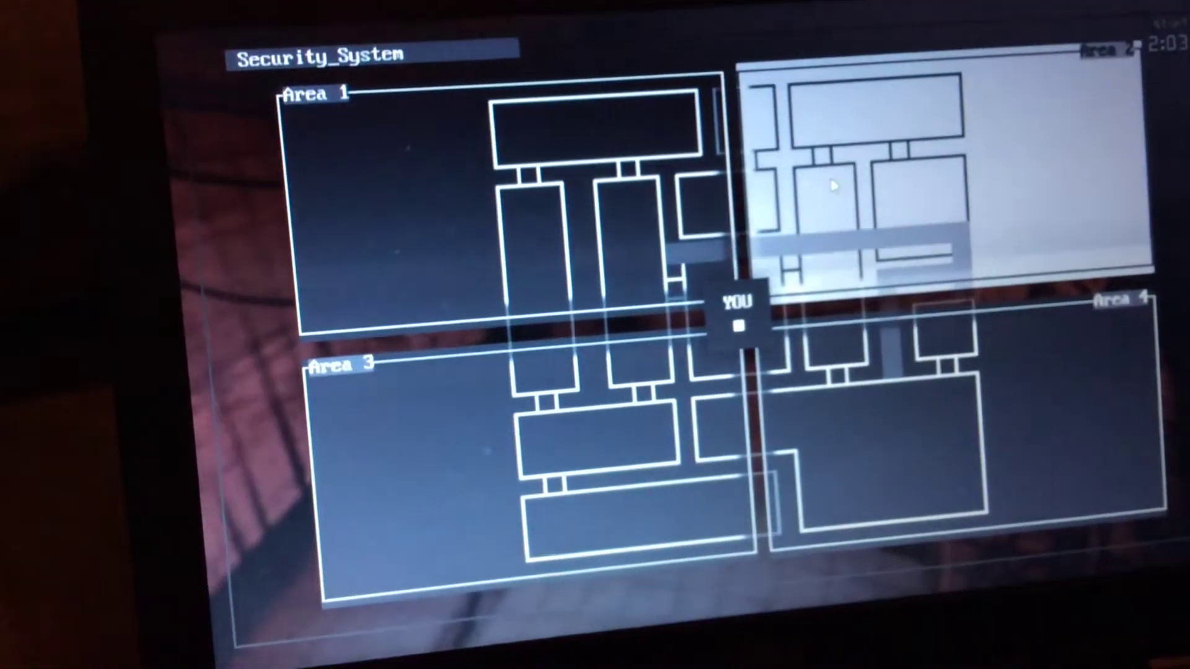
click(603, 500)
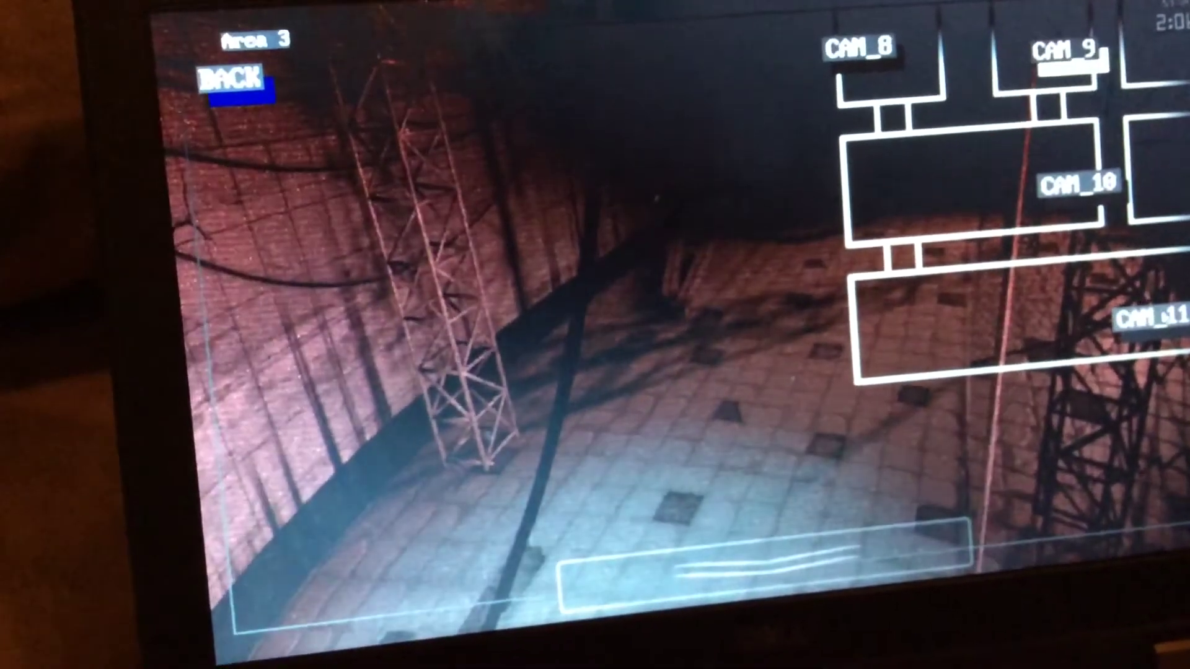
click(1150, 317)
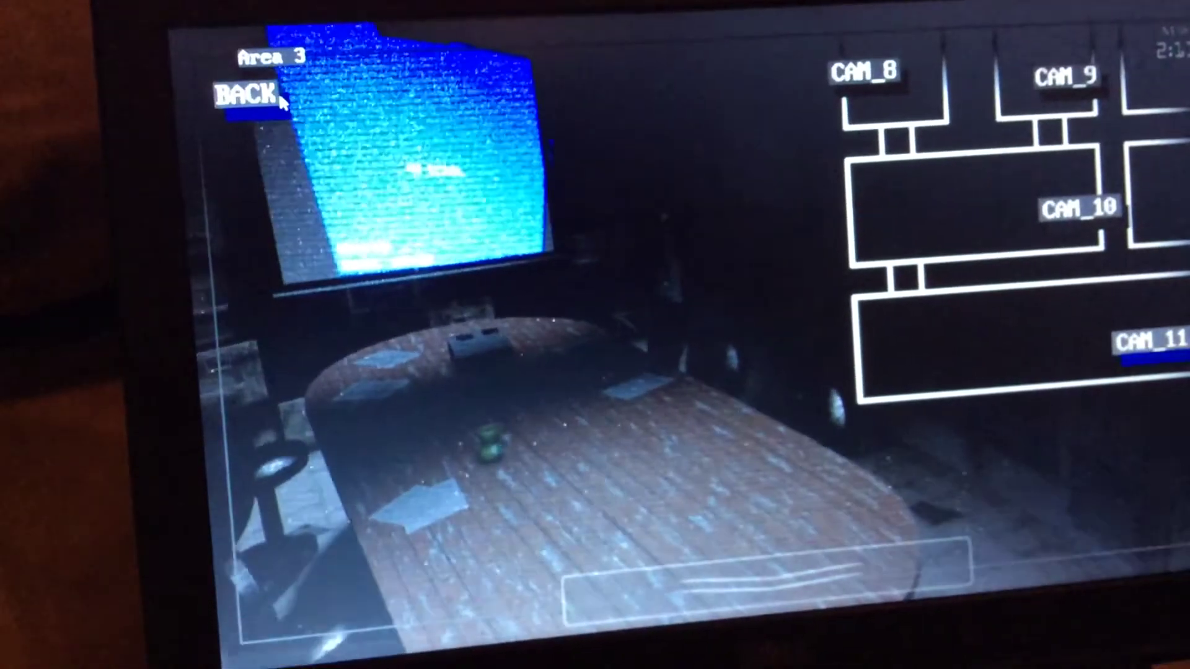
- Open Area 4's cameras, lower and raise the monitor, and reopen Area 4 to CAM_14's no-signal error
click(270, 93)
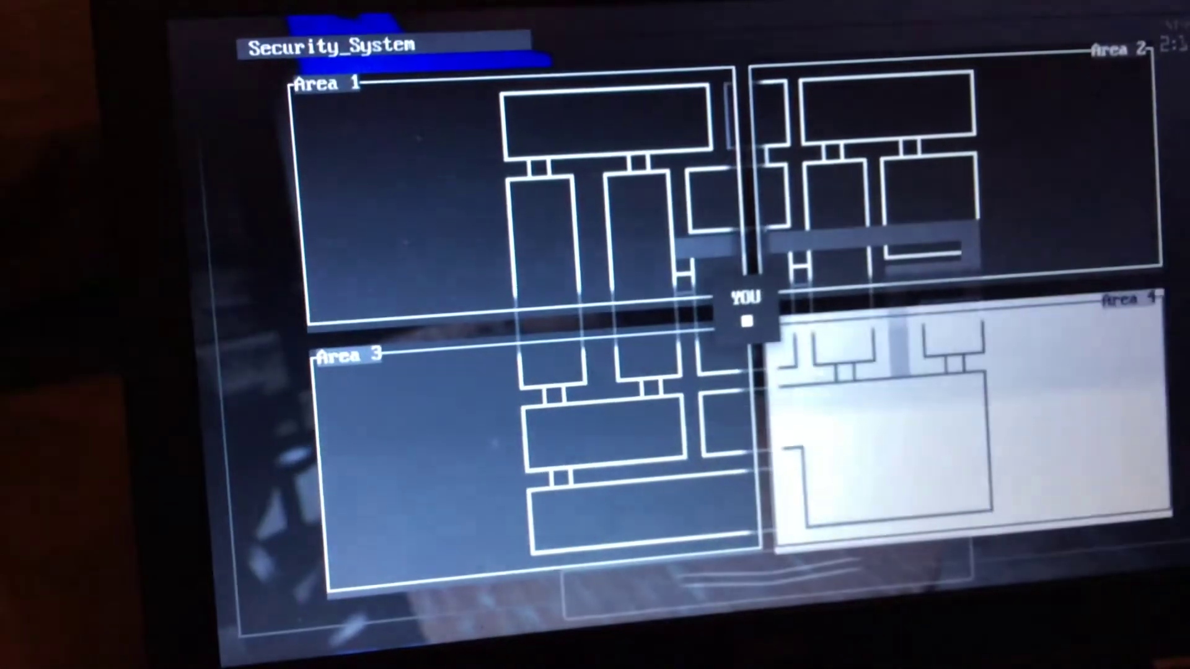
click(930, 418)
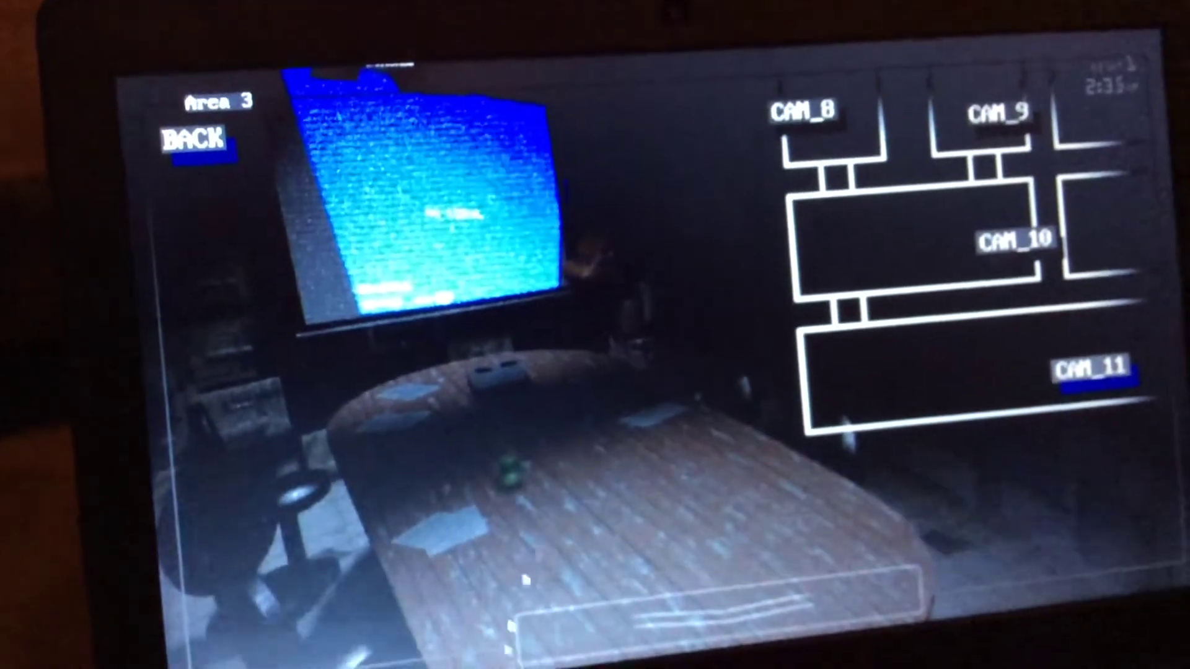
click(558, 614)
click(706, 595)
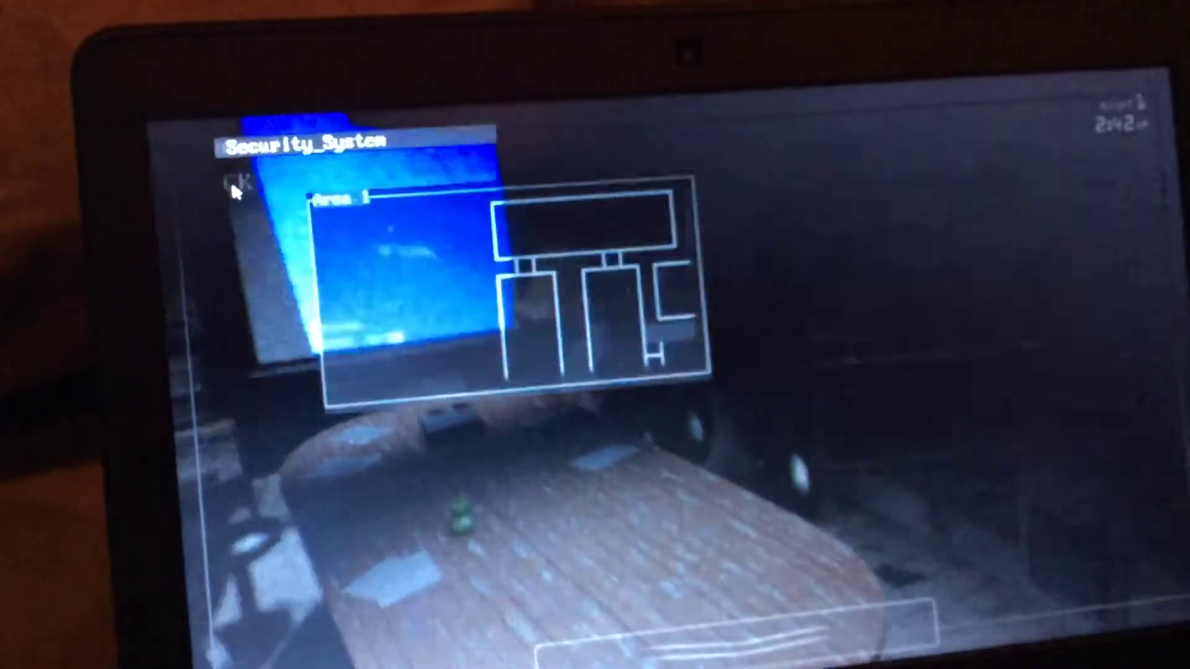
click(218, 156)
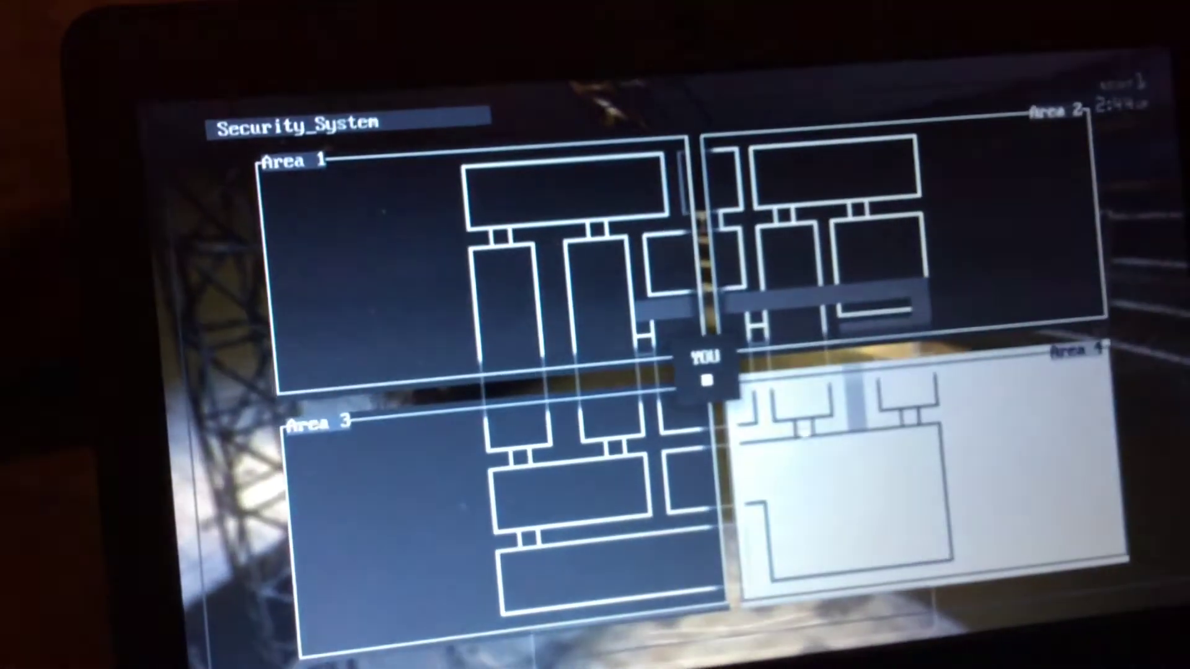
click(808, 425)
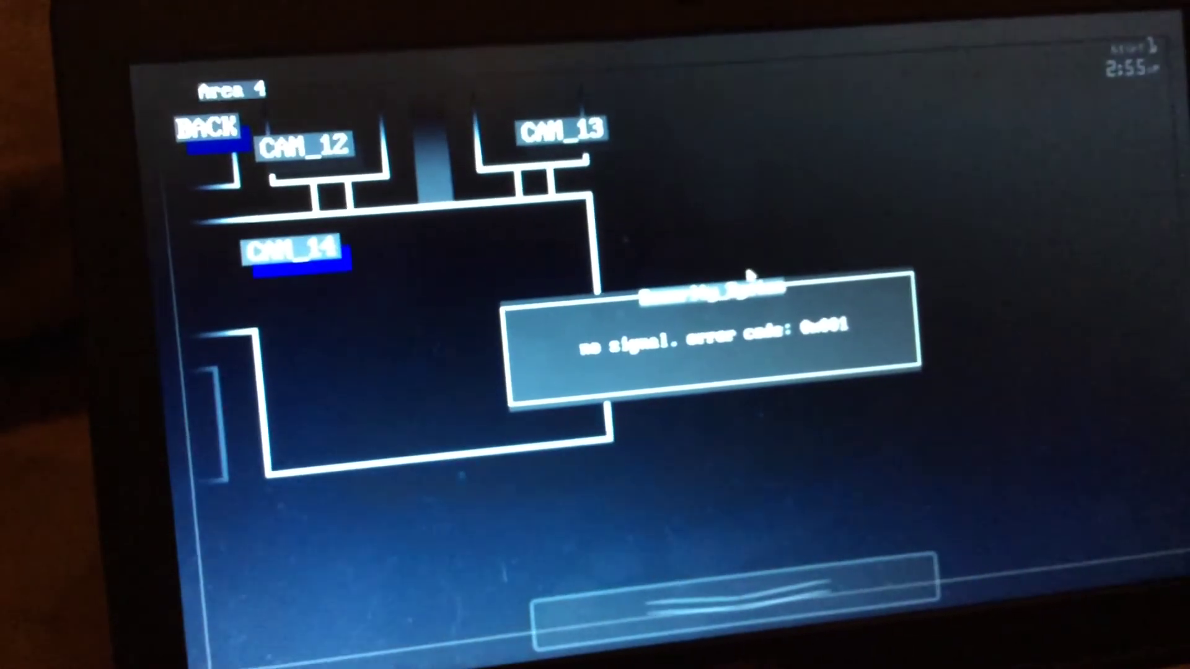
- Clear CAM_14's no-signal error, start a radar search from the panel, and lower it
click(298, 253)
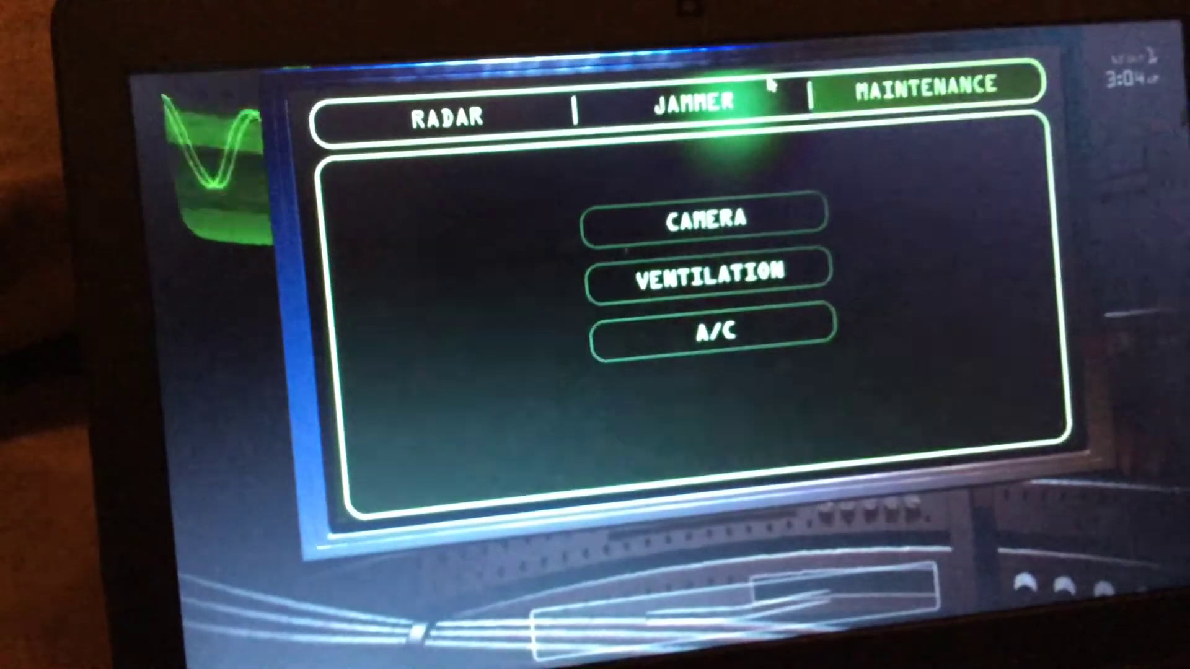
click(770, 88)
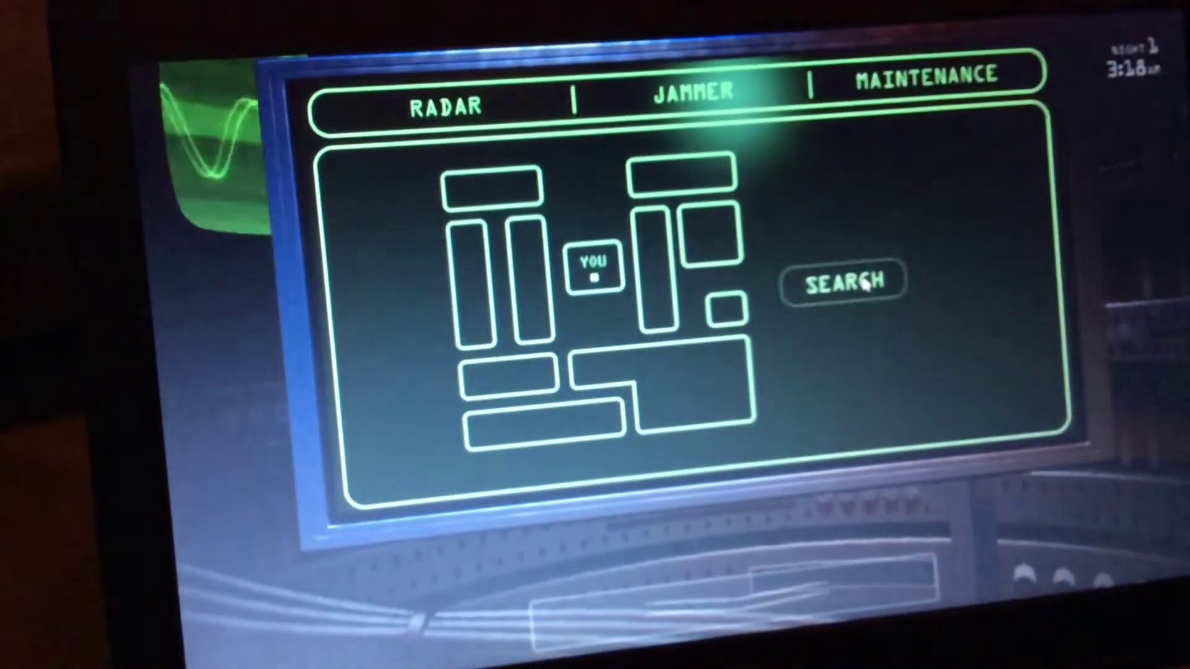
click(846, 283)
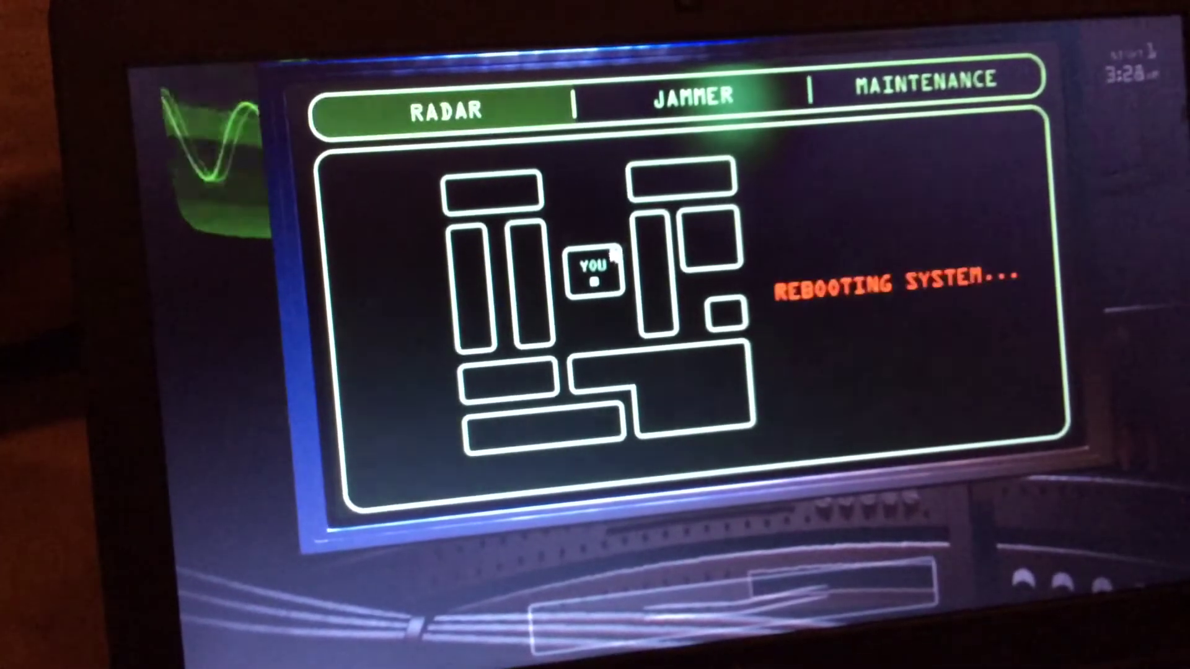
click(613, 618)
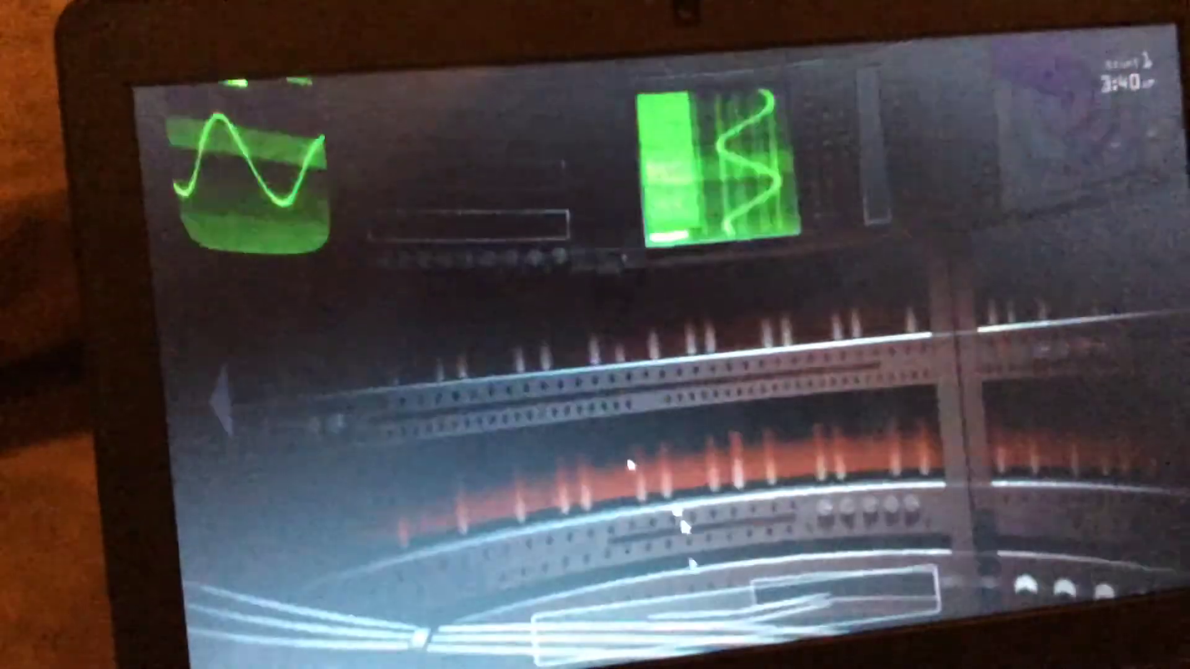
- Check the rebooting jammer on the panel, then turn back toward the Area 4 monitors
click(627, 454)
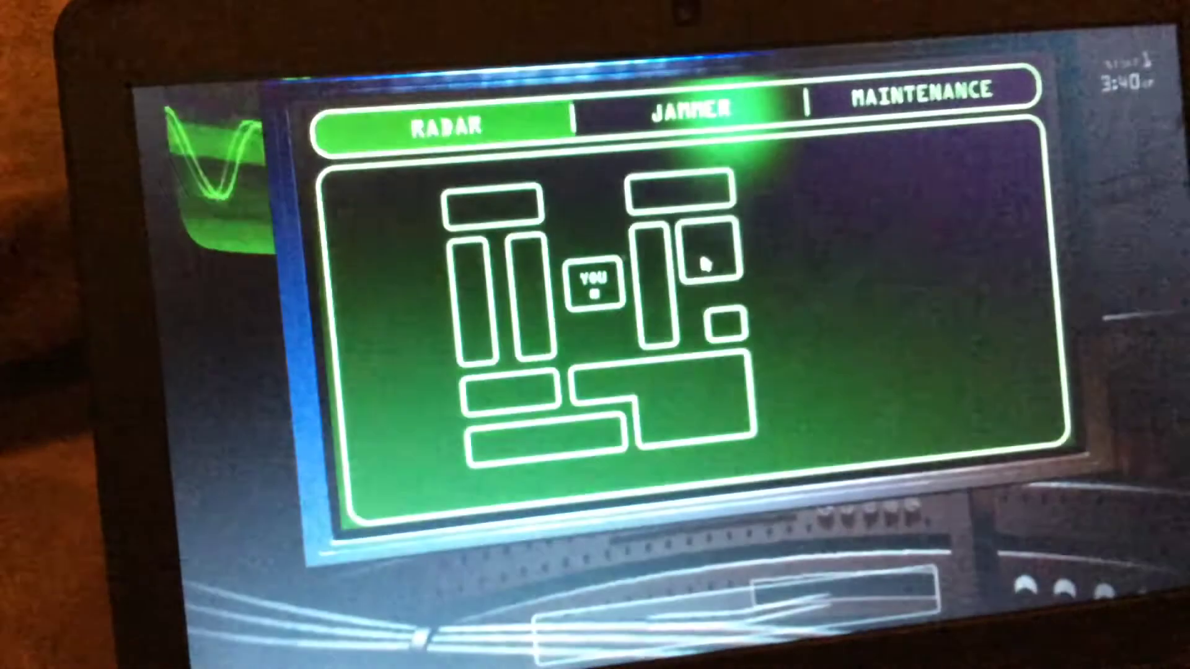
click(791, 114)
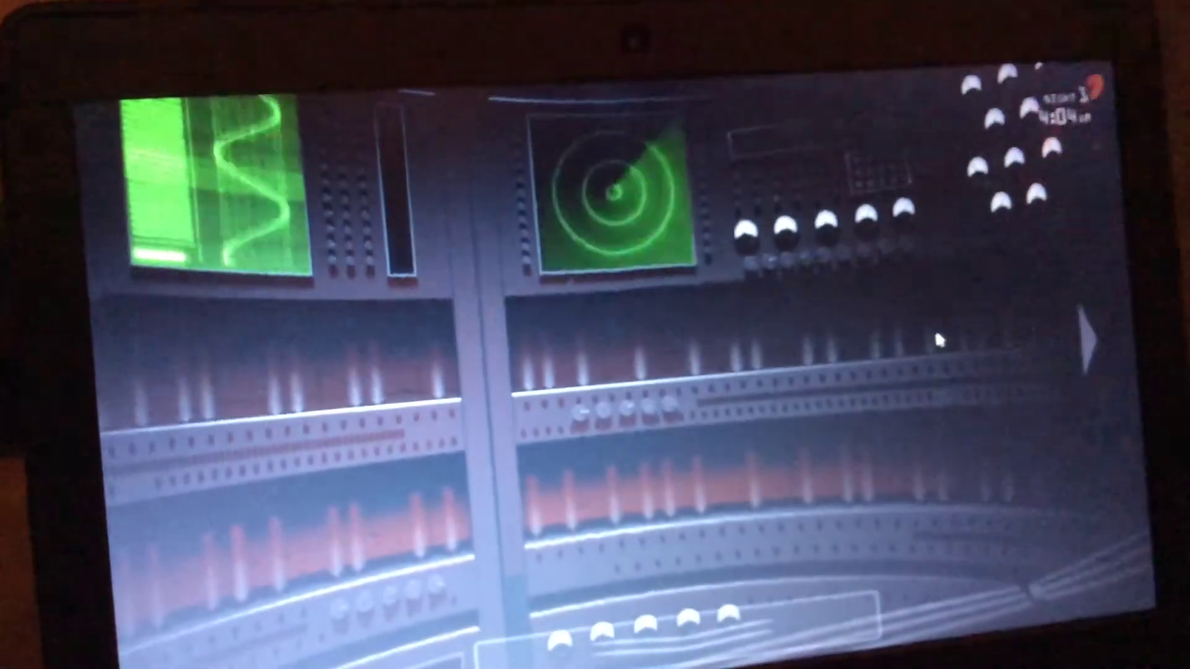
click(1088, 342)
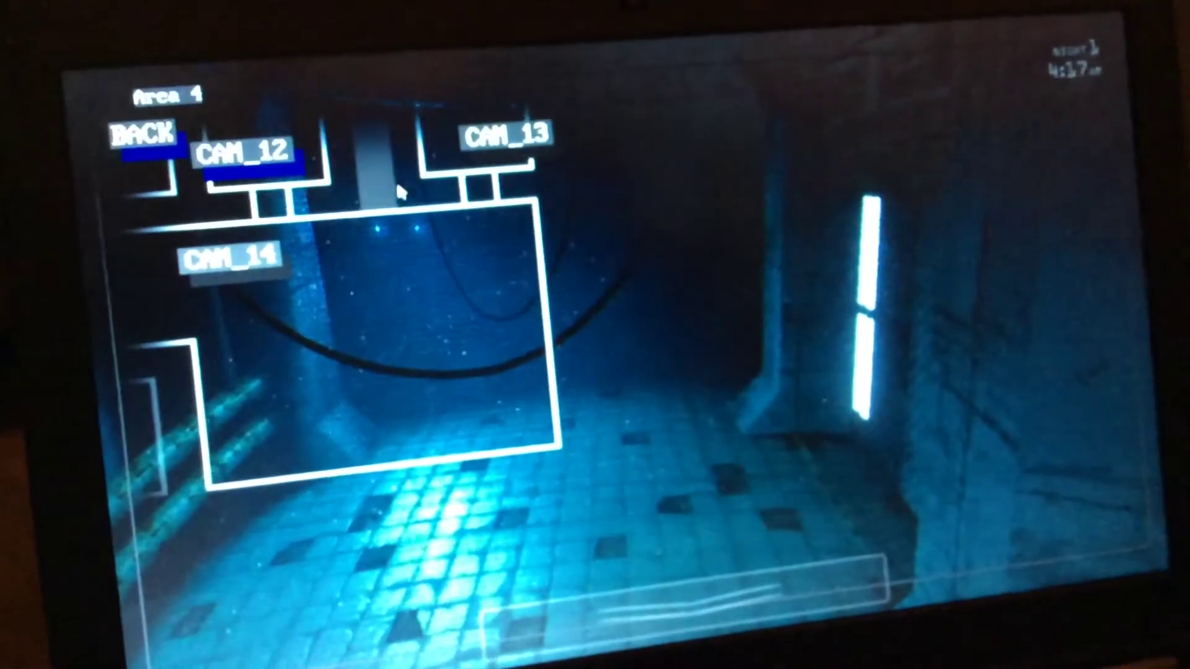
- Check two Area 4 feeds and the Area 3 CAM_10 hallway animatronic, then lower the monitor
click(242, 263)
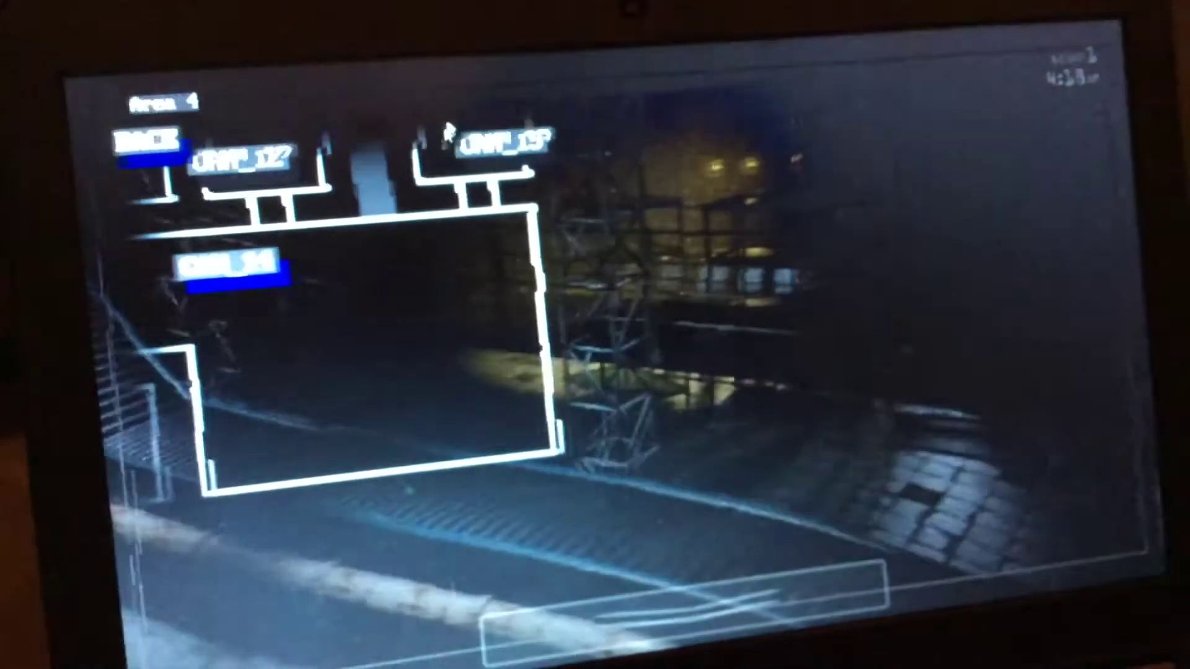
click(507, 142)
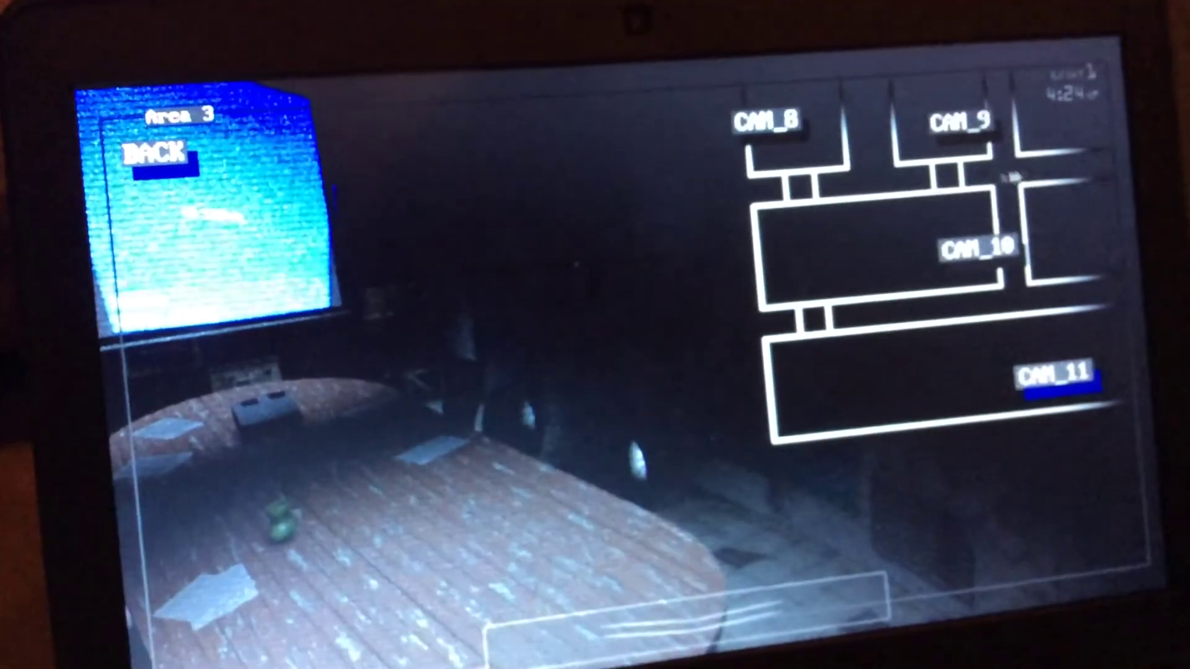
click(978, 246)
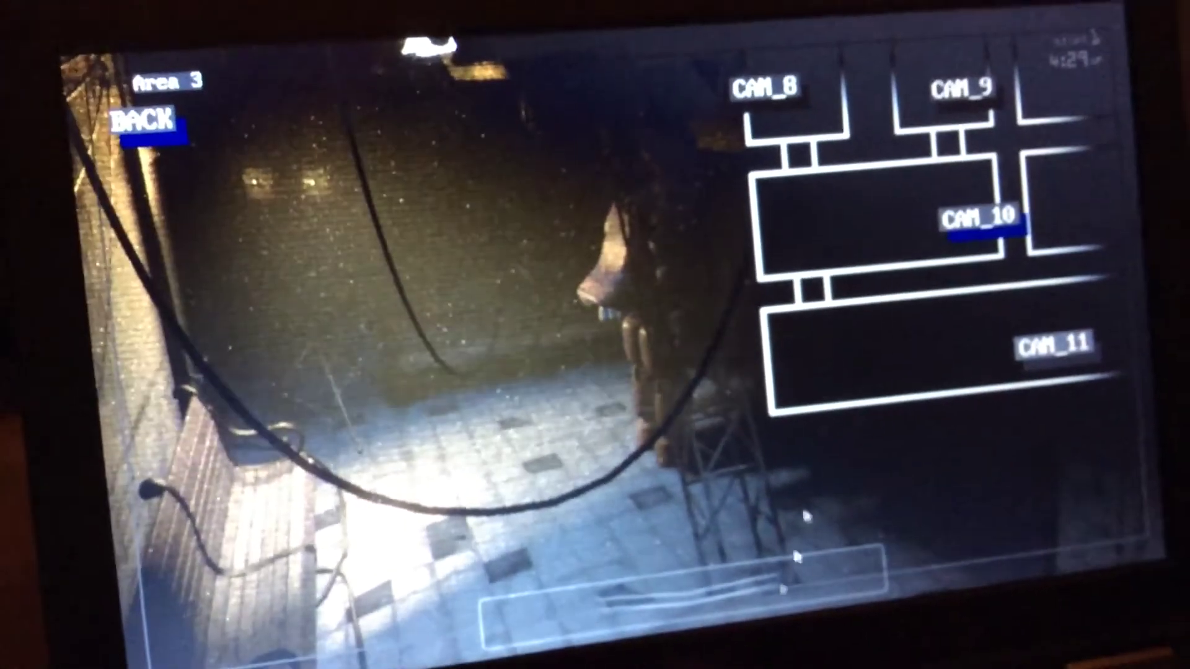
click(688, 595)
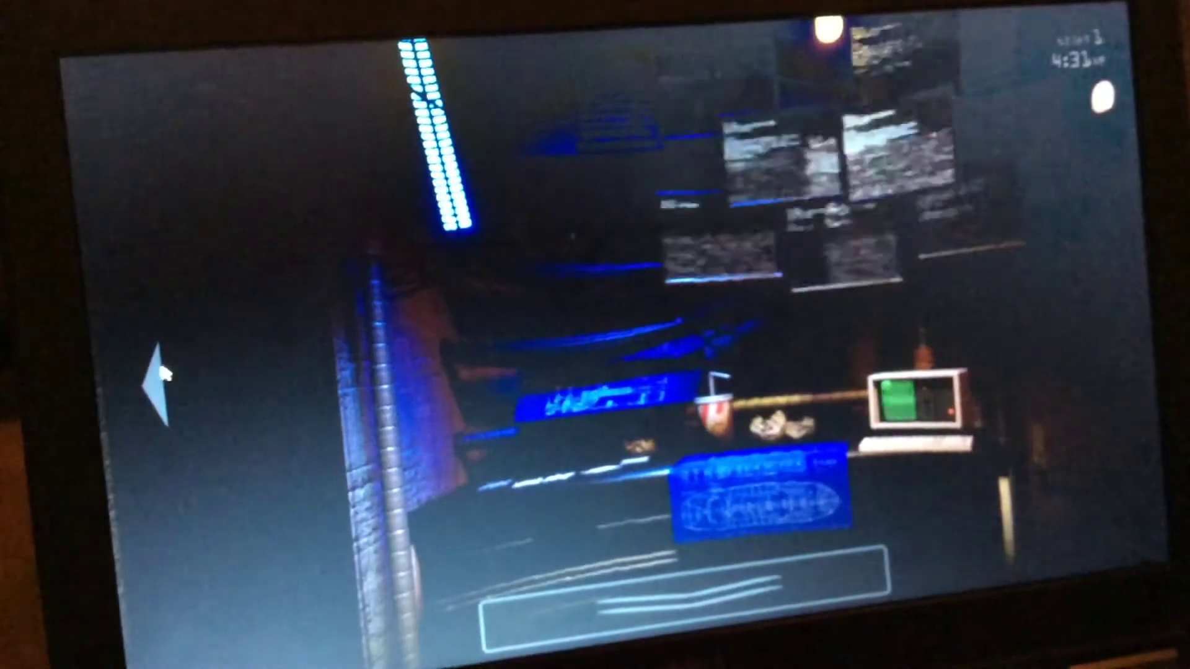
- Confirm the jammer has finished rebooting and start another radar search
click(160, 372)
click(641, 88)
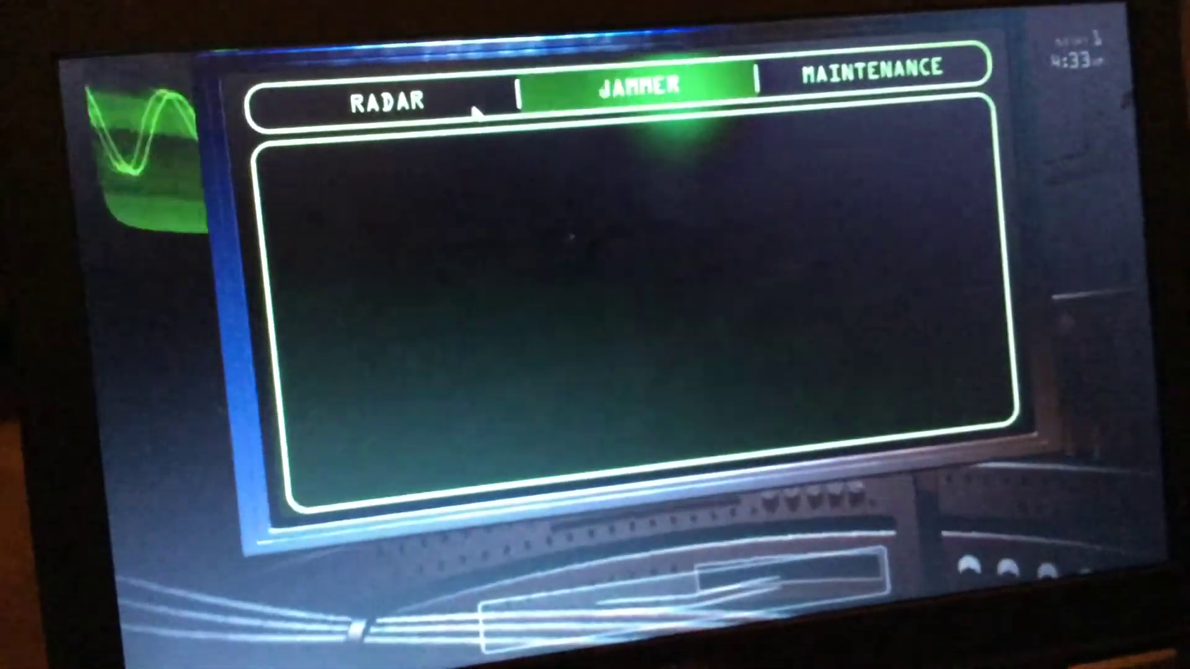
click(476, 110)
click(793, 270)
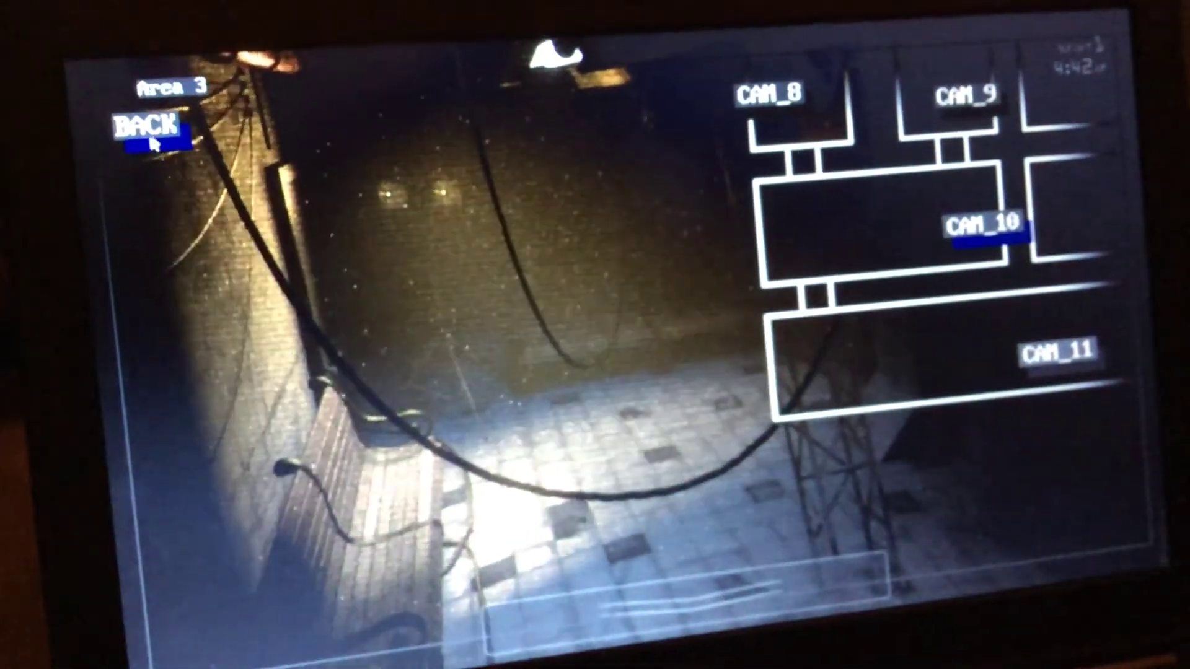
- Switch to Area 2's cameras and check another room while waiting for 6:00 AM
click(156, 136)
click(650, 336)
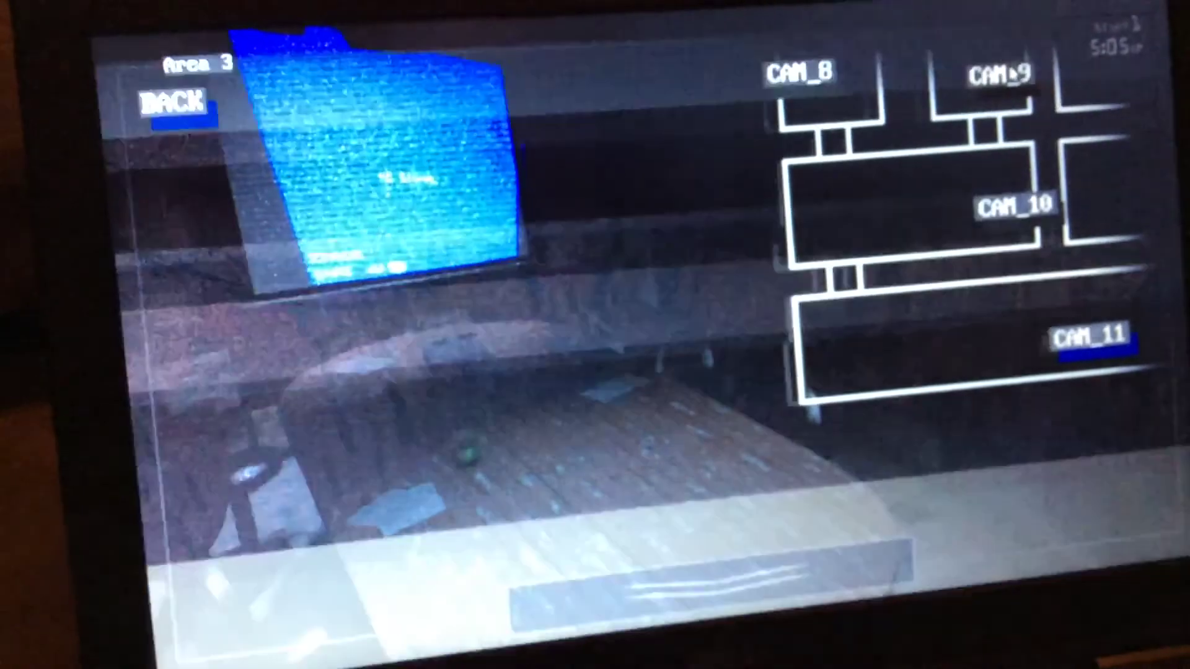
click(1002, 73)
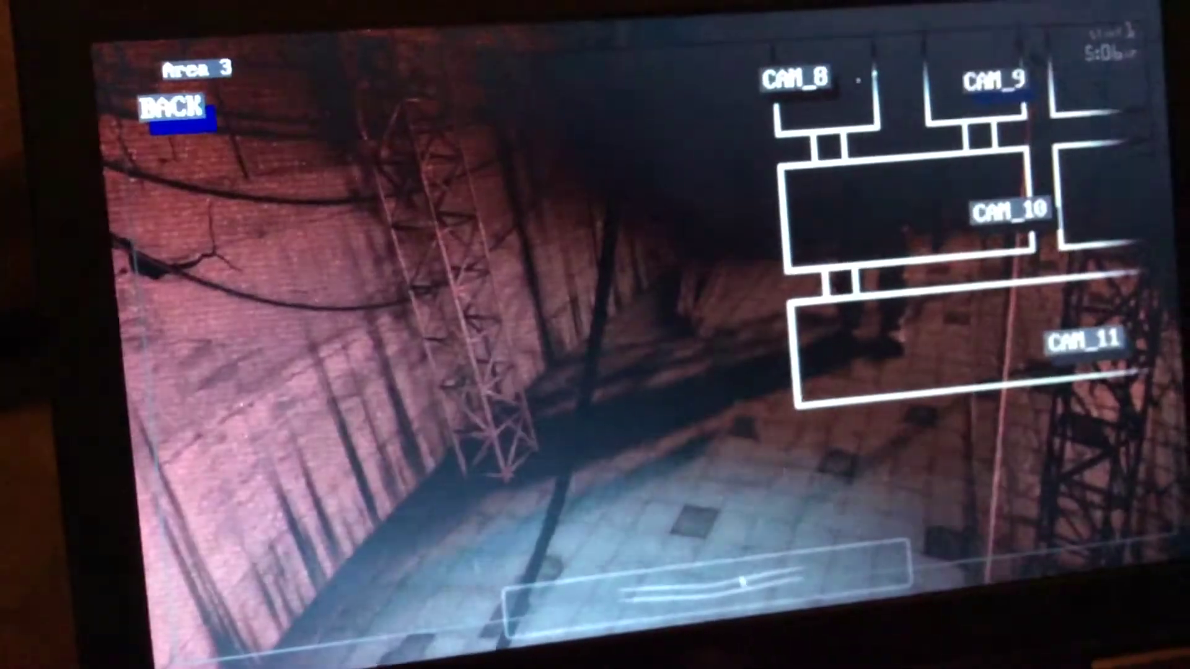